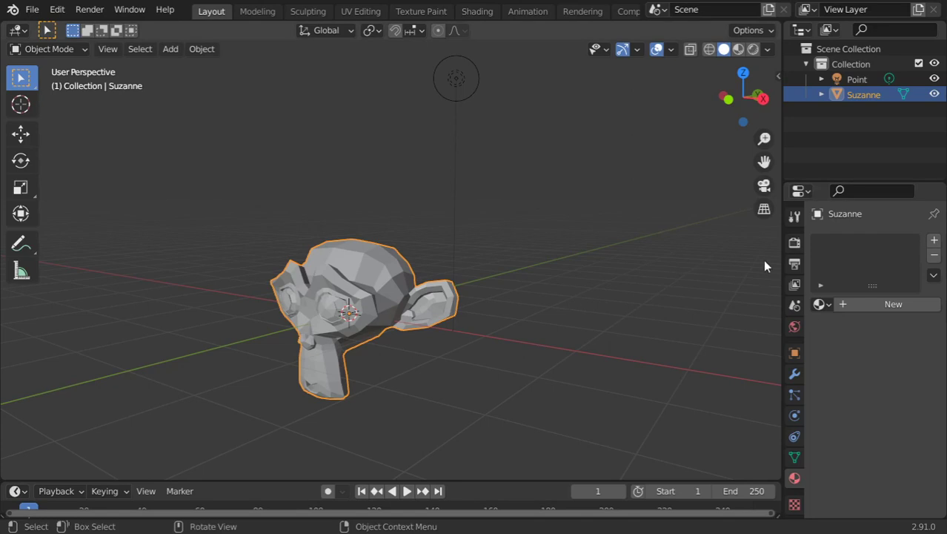
Step: Widen the Properties panel and add a new material to Suzanne named 'toon'
{"action": "left_click_drag", "start_coordinate": [780, 248], "coordinate": [725, 246]}
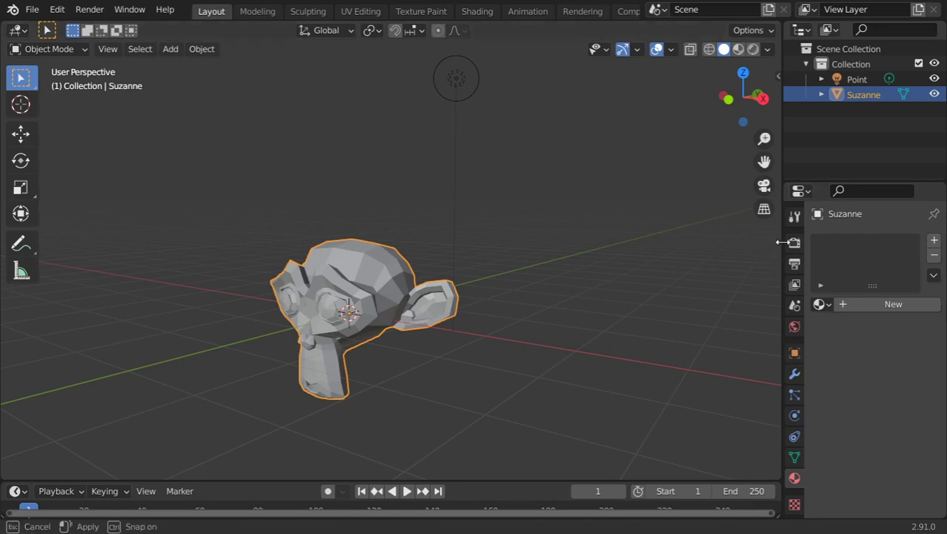
{"action": "left_click", "coordinate": [786, 304]}
{"action": "double_click", "coordinate": [785, 304]}
{"action": "type", "text": "toon"}
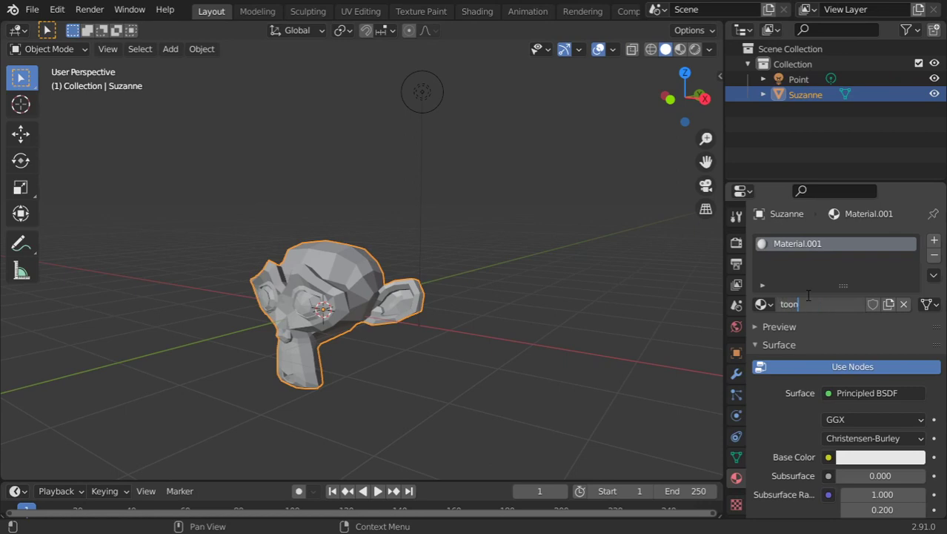
{"action": "key", "text": "Return"}
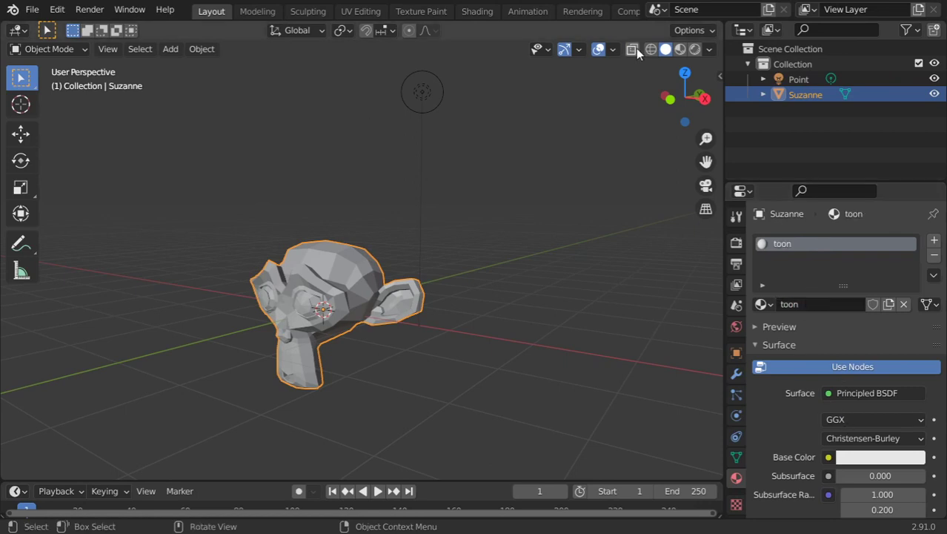
Step: Split the 3D view and make the right half a Shader Editor without its sidebar
{"action": "left_click_drag", "start_coordinate": [719, 23], "coordinate": [289, 72]}
{"action": "left_click", "coordinate": [307, 30]}
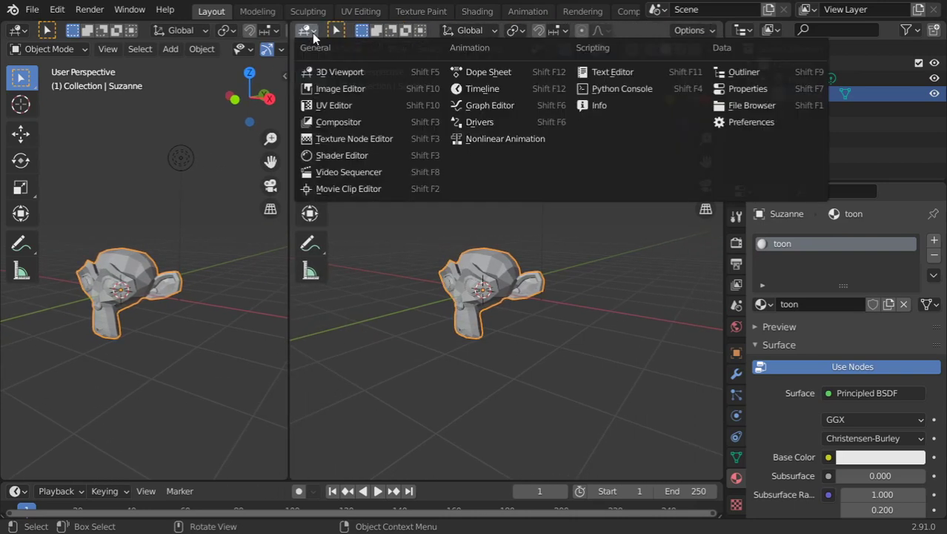
{"action": "key", "text": "s"}
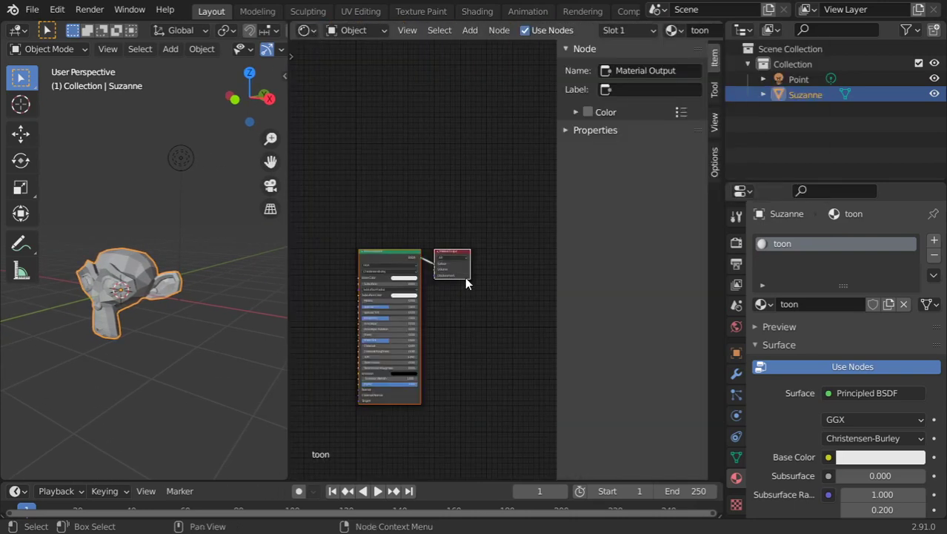
{"action": "key", "text": "n"}
Step: Bring the nodes into view and delete the Principled BSDF node
{"action": "scroll", "coordinate": [464, 282], "scroll_direction": "up", "scroll_amount": 2}
{"action": "mouse_move", "coordinate": [474, 244]}
{"action": "left_mouse_down"}
{"action": "mouse_move", "coordinate": [495, 176]}
{"action": "mouse_move", "coordinate": [519, 151]}
{"action": "left_mouse_up"}
{"action": "left_click", "coordinate": [590, 263]}
{"action": "left_click", "coordinate": [474, 148]}
{"action": "key", "text": "x"}
{"action": "key", "text": "shift+a"}
{"action": "key", "text": "Escape"}
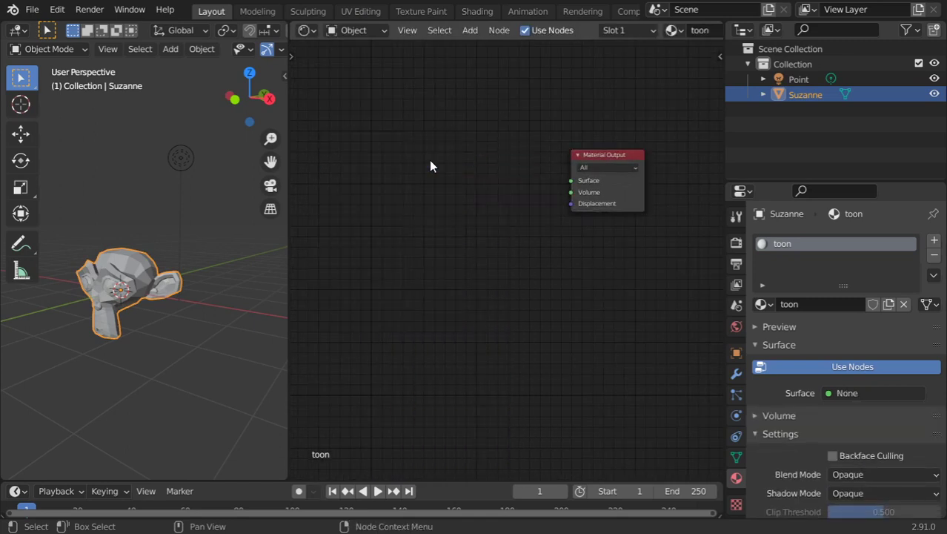
Step: Add a Diffuse BSDF node and a Shader to RGB node via node search
{"action": "key", "text": "shift+a"}
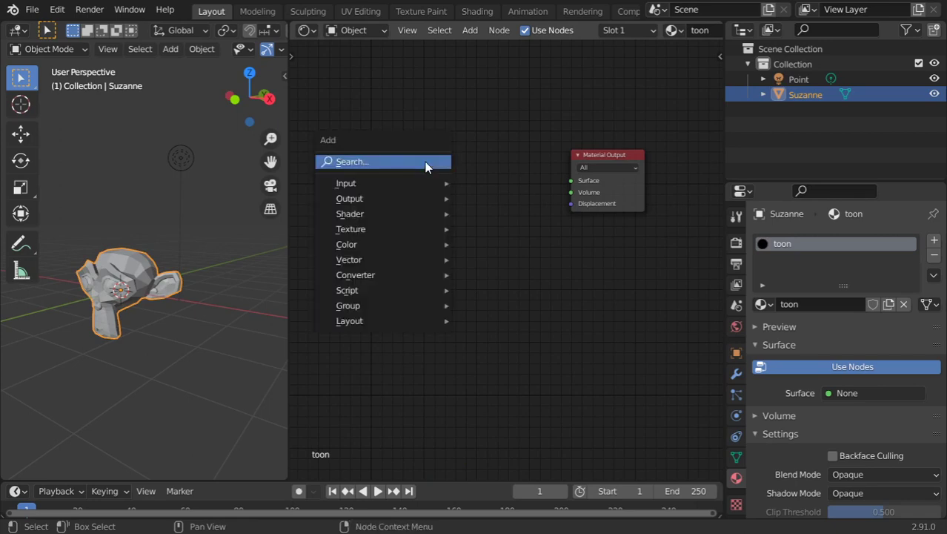
{"action": "left_click", "coordinate": [425, 162]}
{"action": "type", "text": "di"}
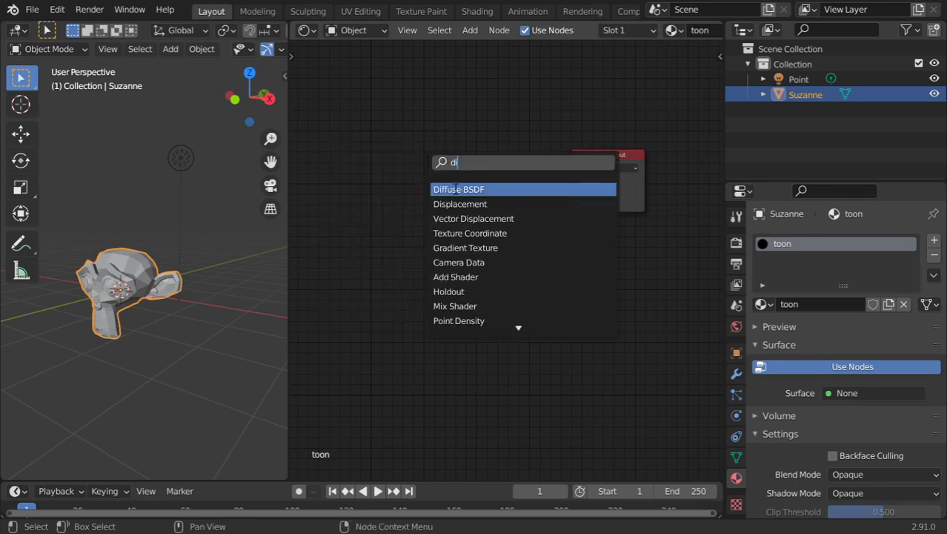
{"action": "left_click", "coordinate": [454, 188]}
{"action": "left_click", "coordinate": [430, 195]}
{"action": "key", "text": "shift+a"}
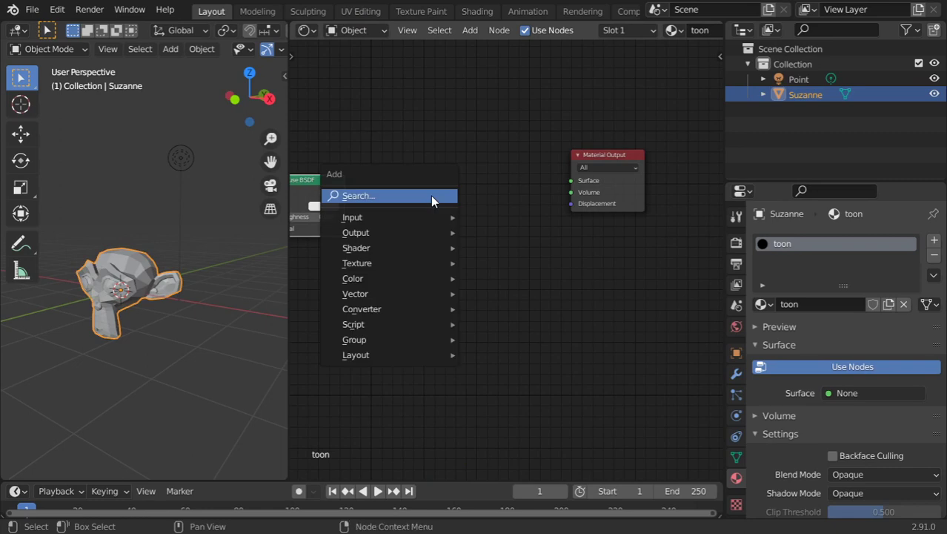
{"action": "left_click", "coordinate": [432, 196]}
{"action": "type", "text": "sha"}
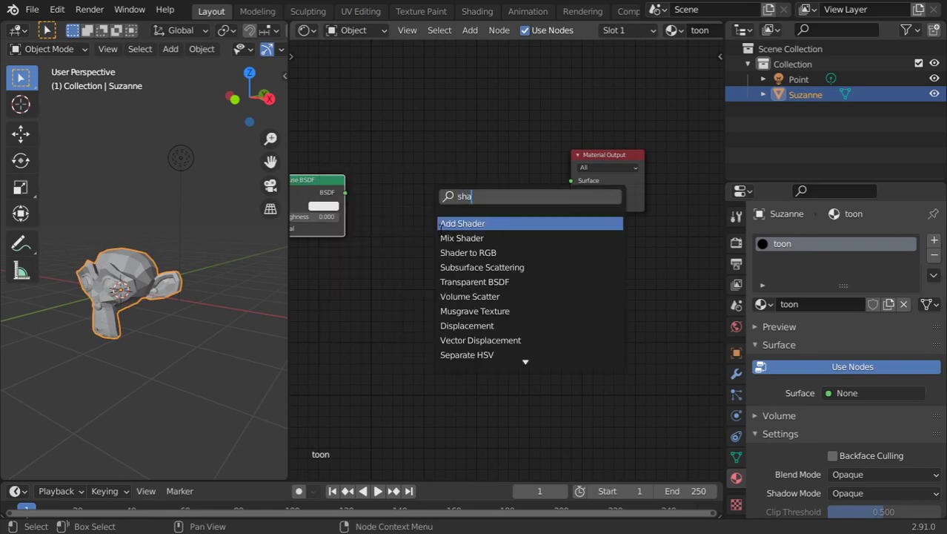
{"action": "left_click", "coordinate": [448, 252]}
{"action": "left_click", "coordinate": [394, 223]}
Step: Add a ColorRamp node in front of the Material Output
{"action": "key", "text": "shift+a"}
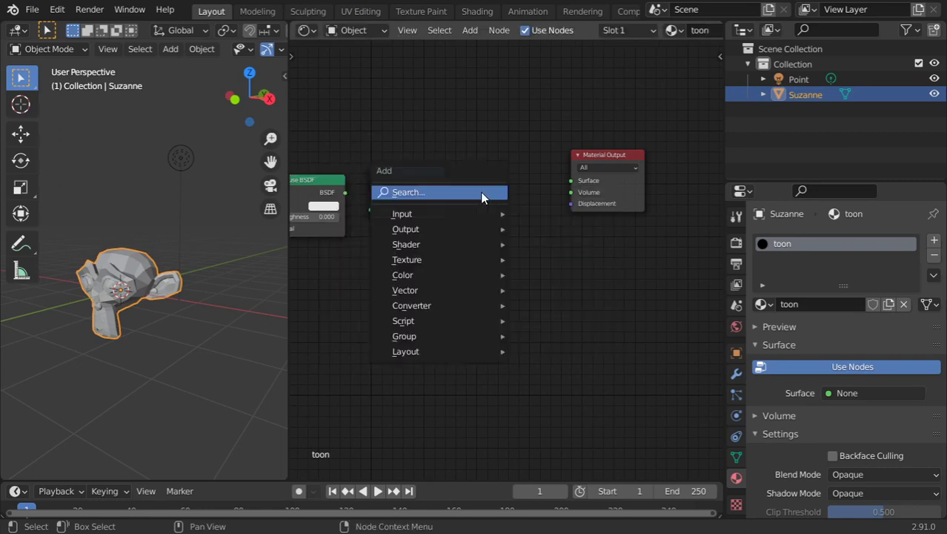
{"action": "left_click", "coordinate": [480, 191]}
{"action": "type", "text": "colo"}
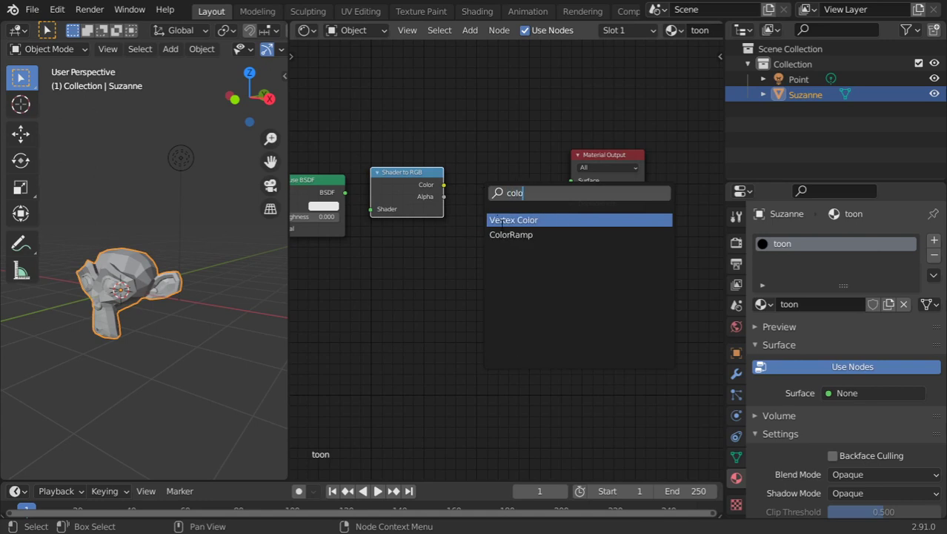
{"action": "left_click", "coordinate": [510, 234]}
{"action": "left_click", "coordinate": [491, 184]}
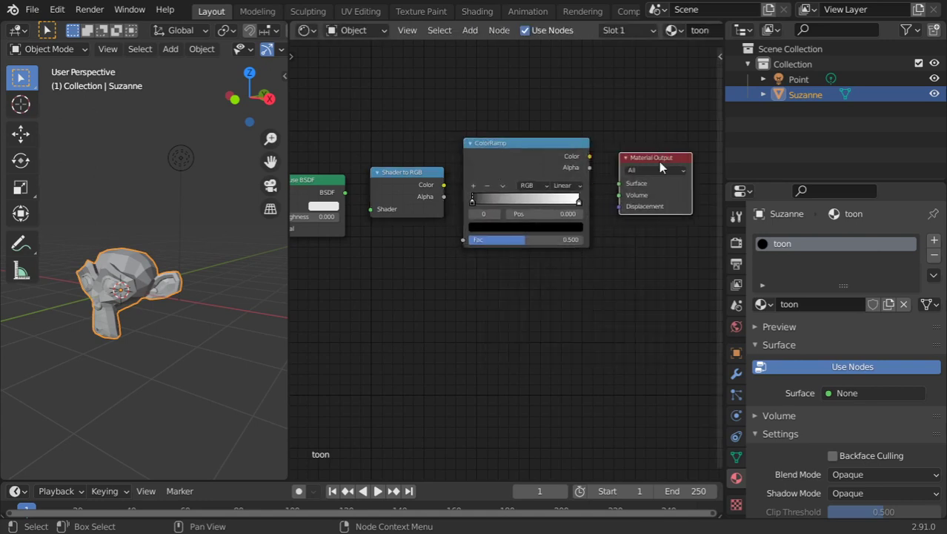
Step: Link the Diffuse BSDF output into Shader to RGB and tidy the node layout
{"action": "scroll", "coordinate": [551, 218], "scroll_direction": "up", "scroll_amount": 2}
{"action": "scroll", "coordinate": [495, 264], "scroll_direction": "left", "scroll_amount": 3}
{"action": "scroll", "coordinate": [418, 215], "scroll_direction": "left", "scroll_amount": 2}
{"action": "left_click_drag", "start_coordinate": [416, 214], "coordinate": [452, 237]}
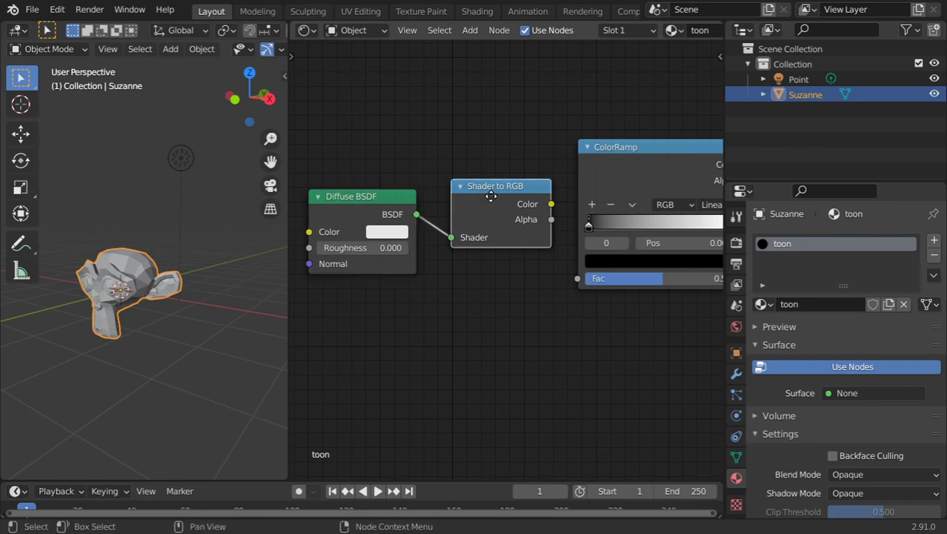
{"action": "left_click_drag", "start_coordinate": [487, 190], "coordinate": [473, 206]}
{"action": "mouse_move", "coordinate": [382, 195]}
{"action": "left_mouse_down"}
{"action": "mouse_move", "coordinate": [363, 211]}
{"action": "mouse_move", "coordinate": [315, 220]}
{"action": "left_mouse_up"}
{"action": "left_click_drag", "start_coordinate": [487, 201], "coordinate": [421, 218]}
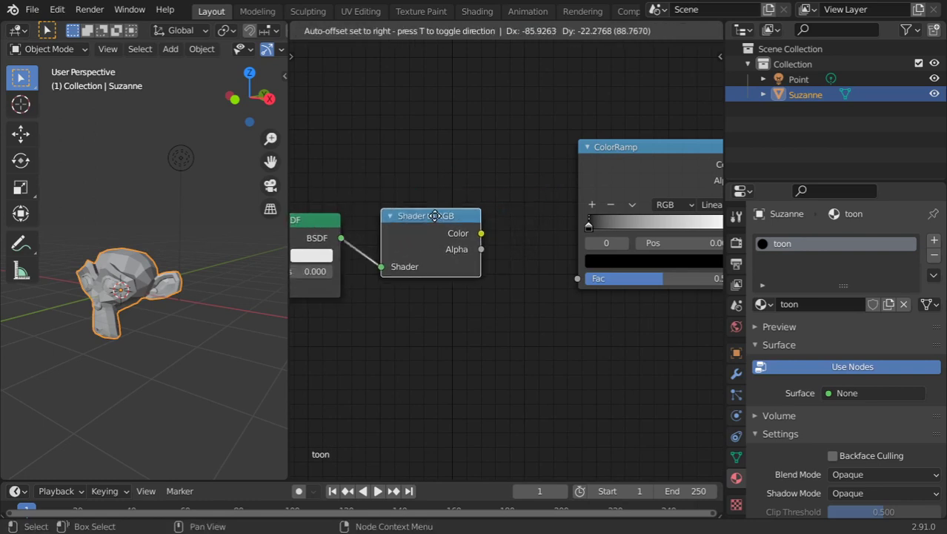
{"action": "scroll", "coordinate": [137, 276], "scroll_direction": "up", "scroll_amount": 3}
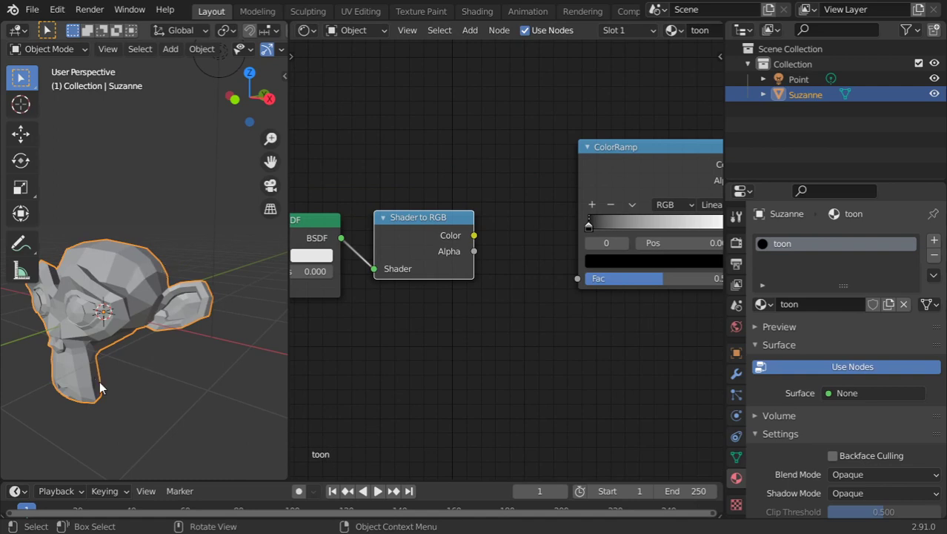
Step: Connect Shader to RGB Color to ColorRamp Fac, and ColorRamp Color to Material Output Surface
{"action": "left_click_drag", "start_coordinate": [475, 236], "coordinate": [578, 278]}
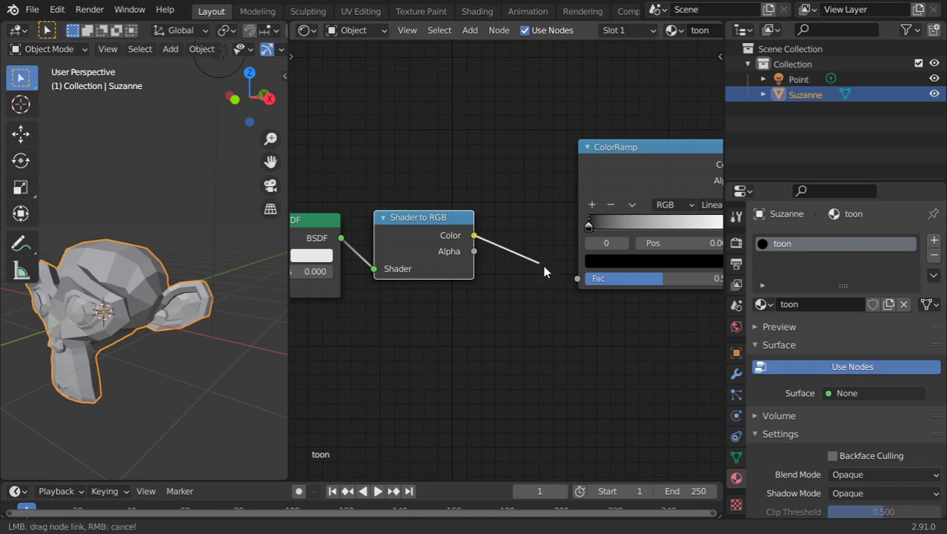
{"action": "scroll", "coordinate": [657, 318], "scroll_direction": "down", "scroll_amount": 2, "text": "ctrl"}
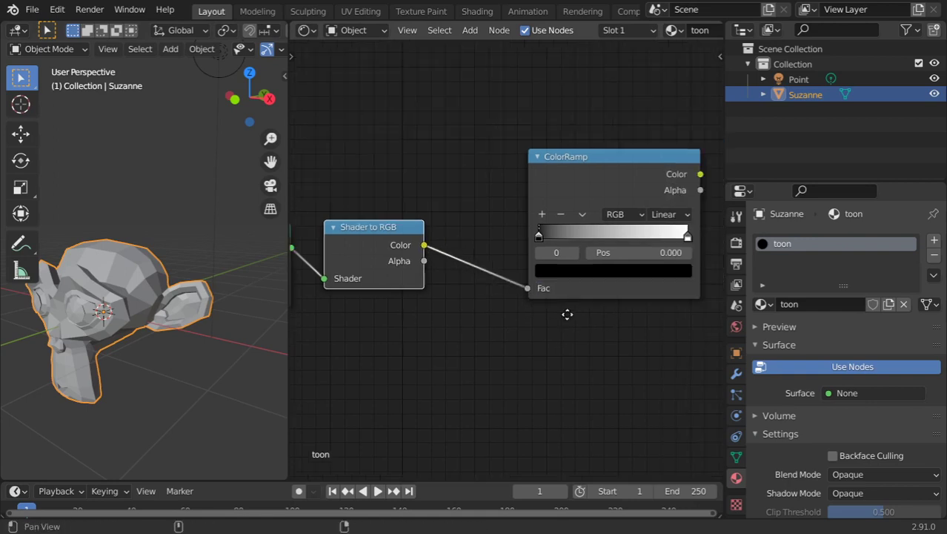
{"action": "scroll", "coordinate": [566, 314], "scroll_direction": "down", "scroll_amount": 3, "text": "ctrl"}
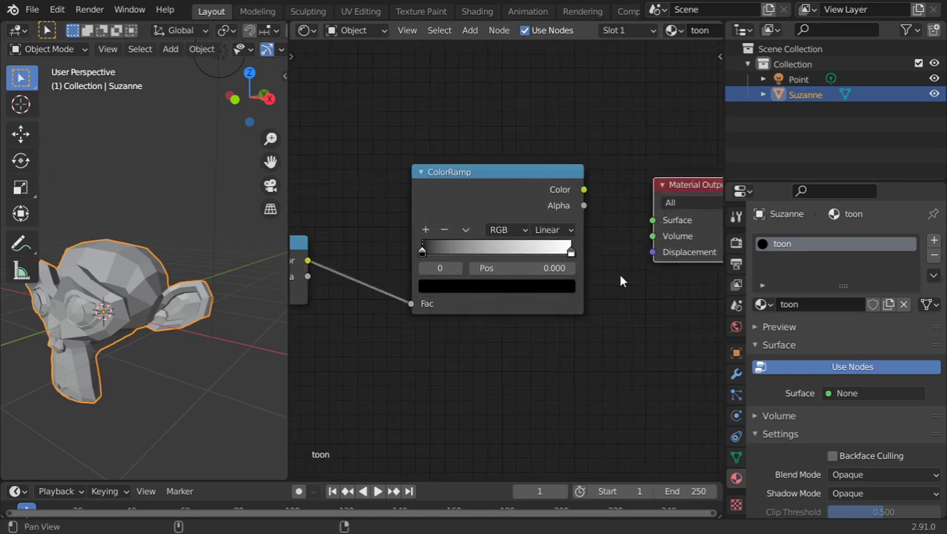
{"action": "scroll", "coordinate": [564, 252], "scroll_direction": "down", "scroll_amount": 3, "text": "ctrl"}
{"action": "mouse_move", "coordinate": [488, 202]}
{"action": "left_mouse_down"}
{"action": "mouse_move", "coordinate": [512, 199]}
{"action": "mouse_move", "coordinate": [557, 233]}
{"action": "left_mouse_up"}
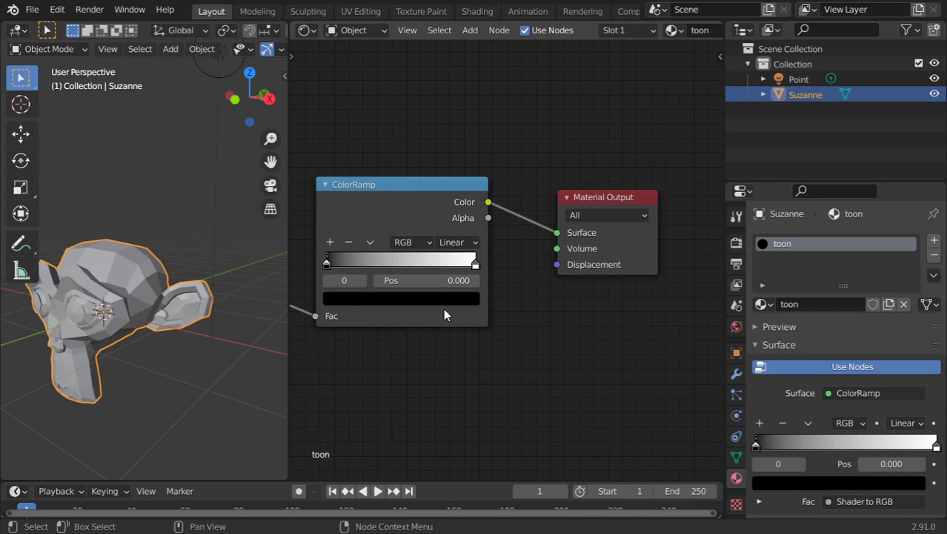
Step: Show the material preview and set the ColorRamp interpolation to Constant
{"action": "left_click", "coordinate": [776, 326]}
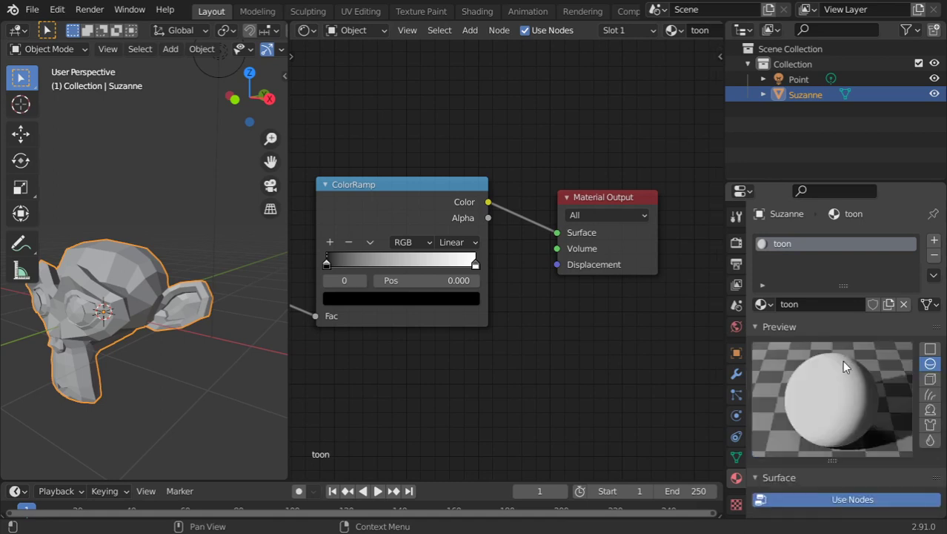
{"action": "middle_click_drag", "start_coordinate": [480, 315], "coordinate": [589, 318]}
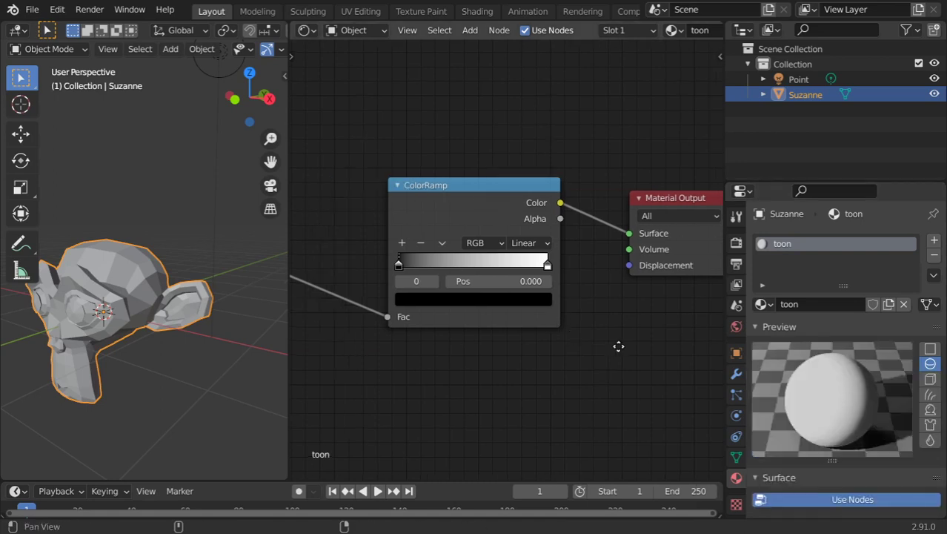
{"action": "left_click", "coordinate": [575, 248]}
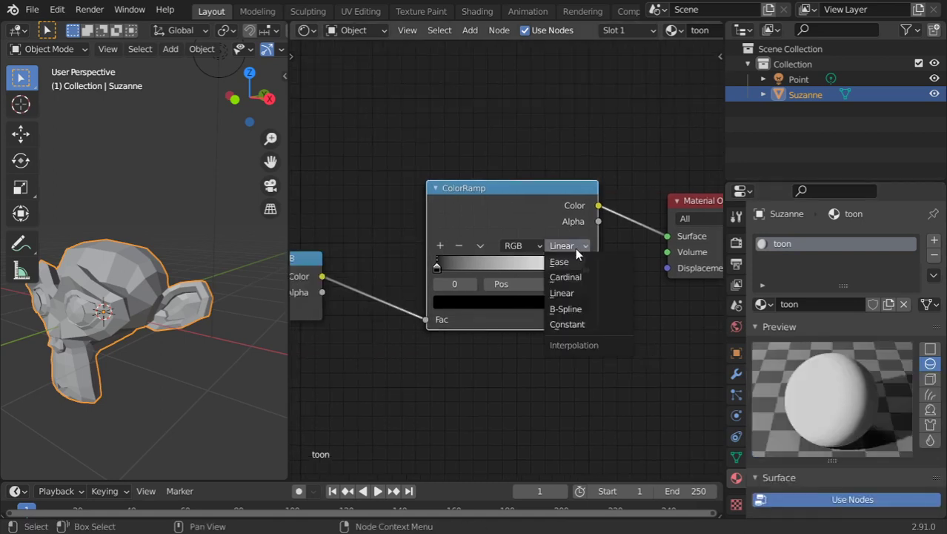
{"action": "left_click", "coordinate": [565, 325]}
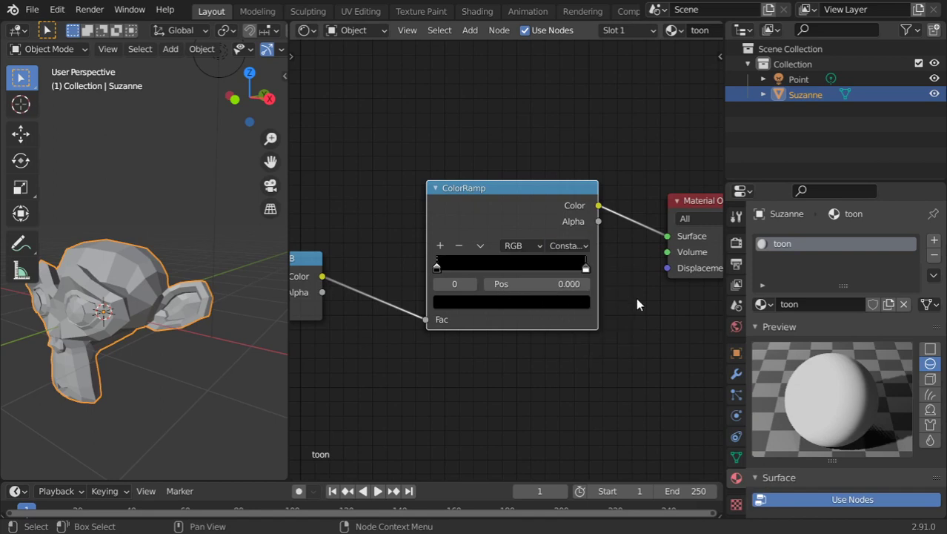
Step: Slide the white stop to the middle of the ramp and add a third colour stop
{"action": "middle_click_drag", "start_coordinate": [563, 281], "coordinate": [643, 281]}
{"action": "left_click", "coordinate": [658, 270]}
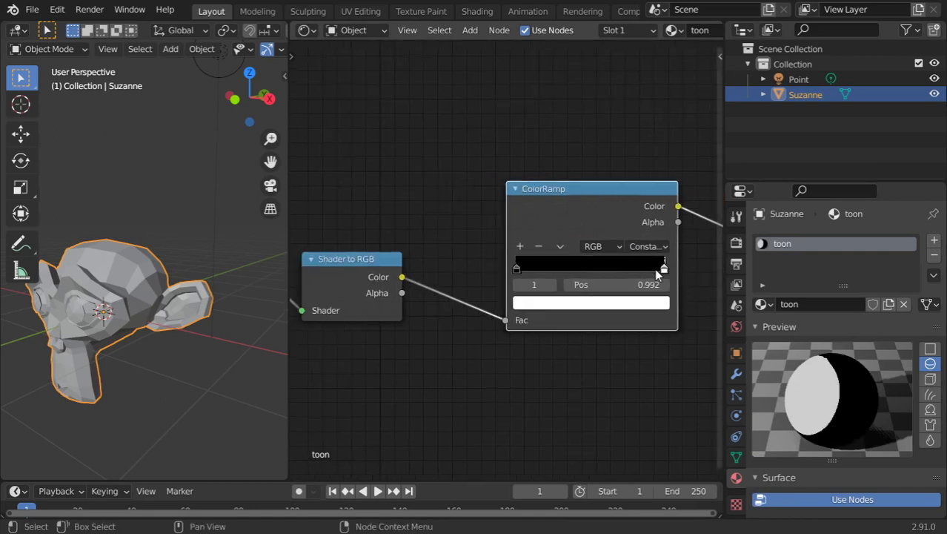
{"action": "left_click_drag", "start_coordinate": [602, 284], "coordinate": [558, 284]}
{"action": "left_click", "coordinate": [519, 246]}
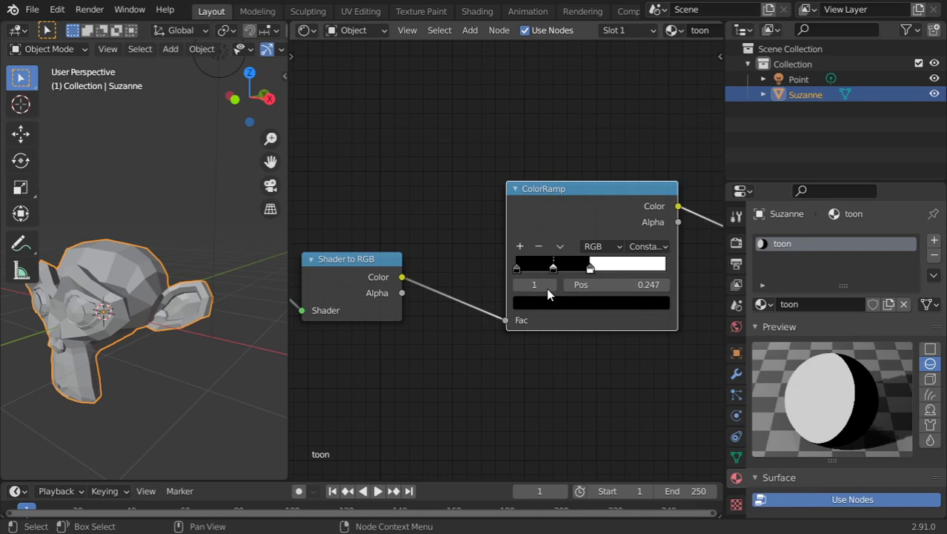
{"action": "left_click", "coordinate": [563, 302]}
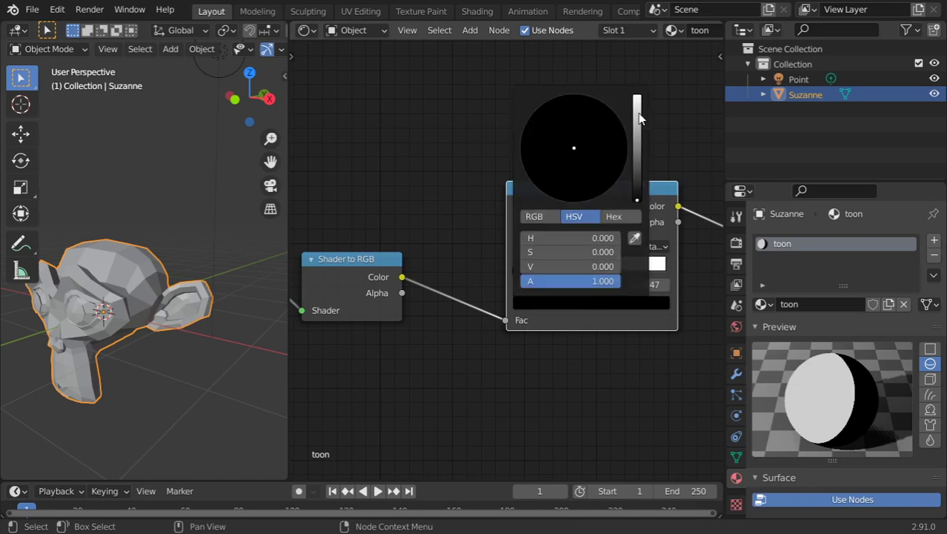
Step: Colour the new stop dark blue and the first stop dark orange
{"action": "left_click", "coordinate": [617, 131]}
{"action": "left_click", "coordinate": [615, 132]}
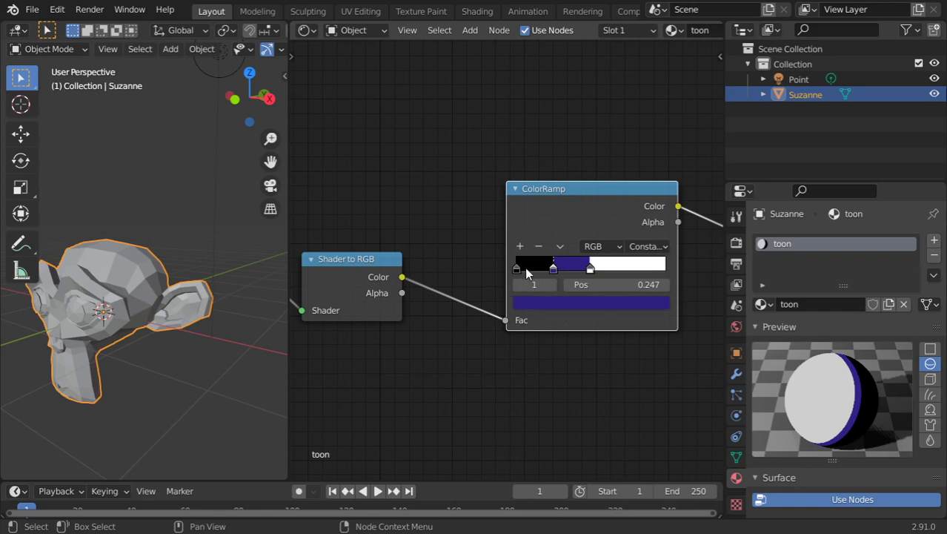
{"action": "left_click", "coordinate": [517, 267]}
{"action": "left_click", "coordinate": [546, 301]}
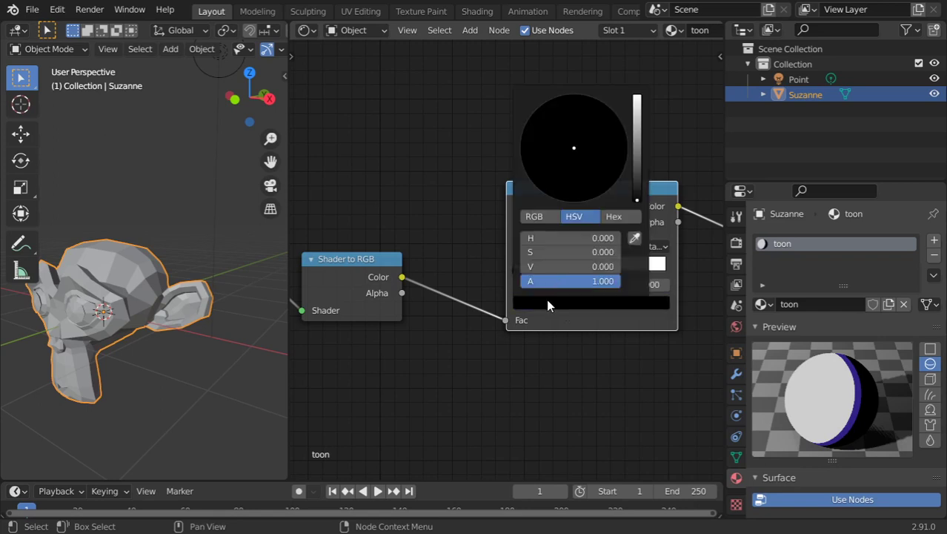
{"action": "left_click", "coordinate": [637, 160]}
{"action": "left_click", "coordinate": [535, 187]}
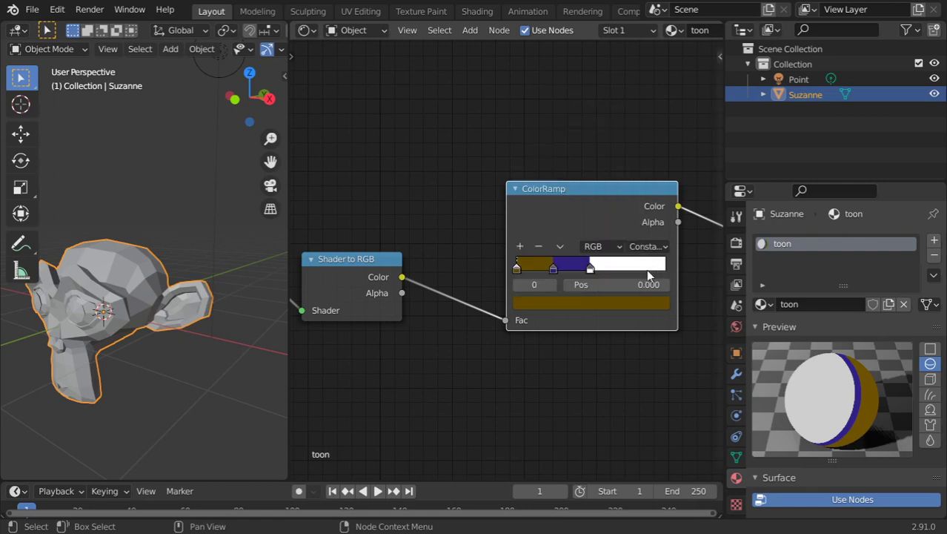
Step: Recolour the stop at 0.494 light blue and switch the viewport to Rendered shading
{"action": "left_click", "coordinate": [593, 267]}
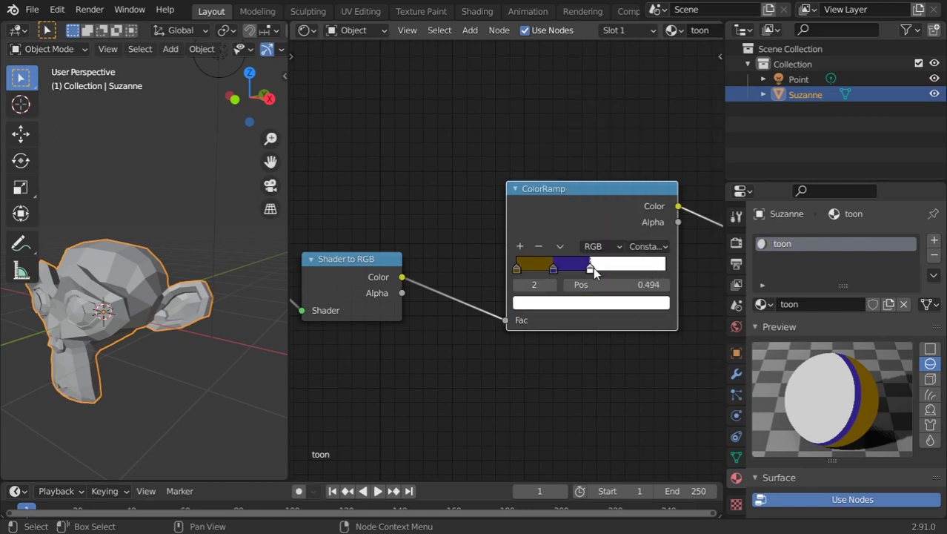
{"action": "left_click", "coordinate": [635, 303]}
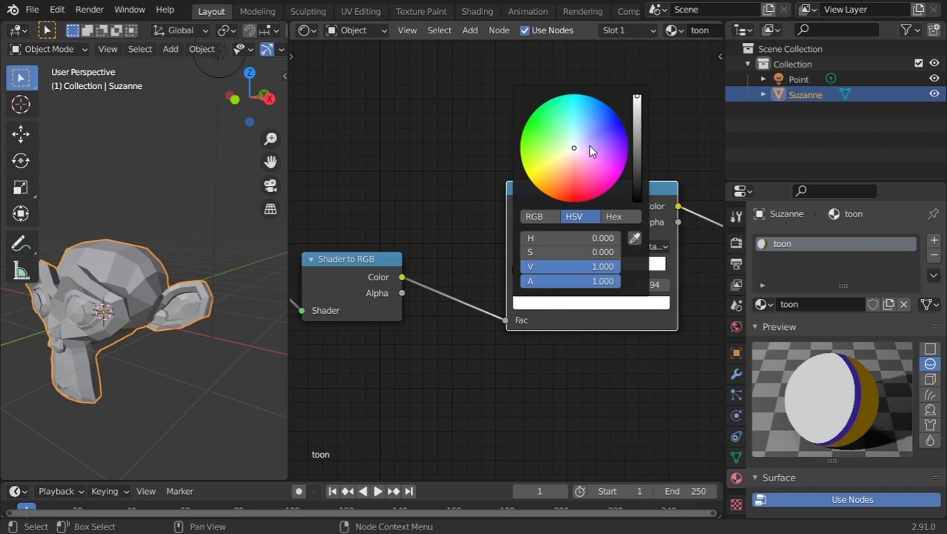
{"action": "left_click_drag", "start_coordinate": [637, 122], "coordinate": [639, 138]}
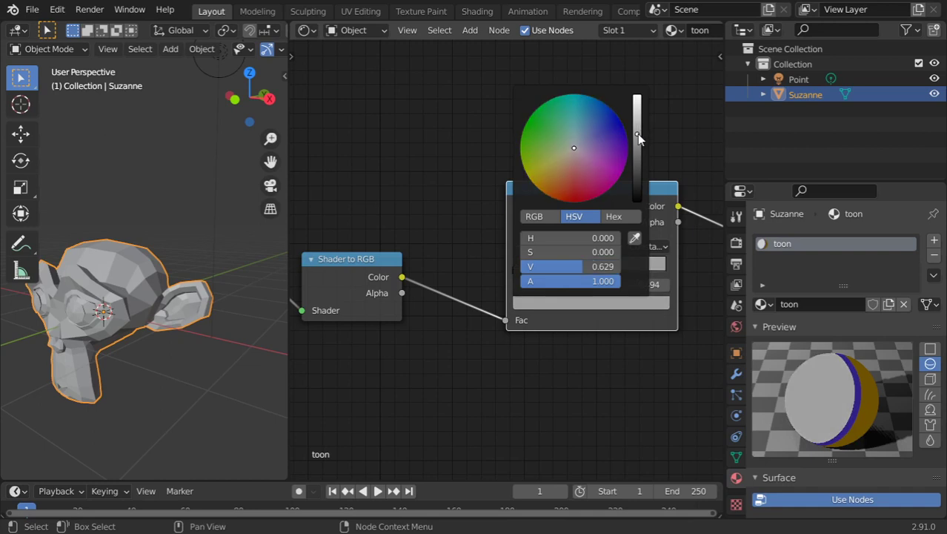
{"action": "left_click", "coordinate": [605, 153]}
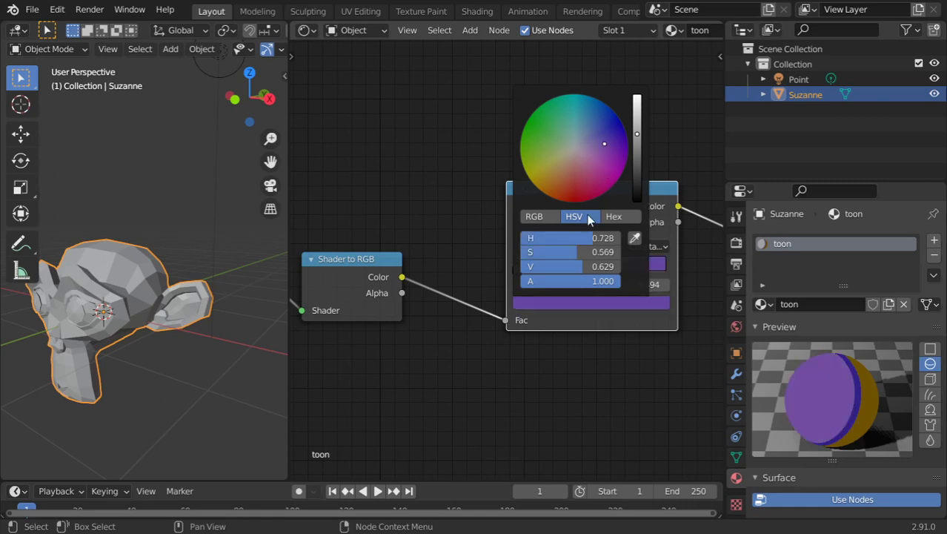
{"action": "left_click", "coordinate": [631, 299]}
{"action": "left_click", "coordinate": [583, 116]}
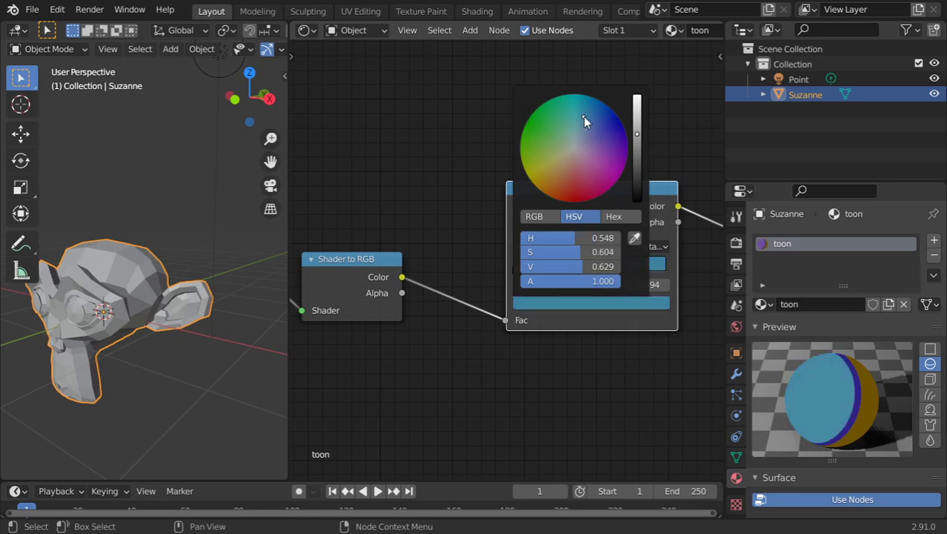
{"action": "scroll", "coordinate": [245, 56], "scroll_direction": "down", "scroll_amount": 4}
{"action": "left_click", "coordinate": [260, 50]}
Step: Orbit around Suzanne, pan across the Diffuse BSDF and ColorRamp nodes, then select the Point light
{"action": "mouse_move", "coordinate": [137, 282]}
{"action": "middle_mouse_down"}
{"action": "mouse_move", "coordinate": [201, 290]}
{"action": "mouse_move", "coordinate": [205, 260]}
{"action": "middle_mouse_up"}
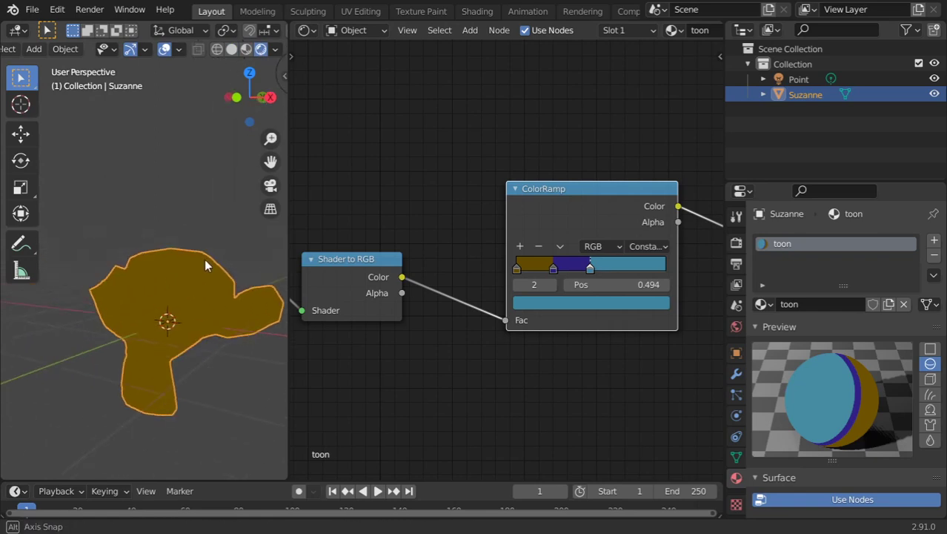
{"action": "middle_click_drag", "start_coordinate": [389, 307], "coordinate": [521, 295]}
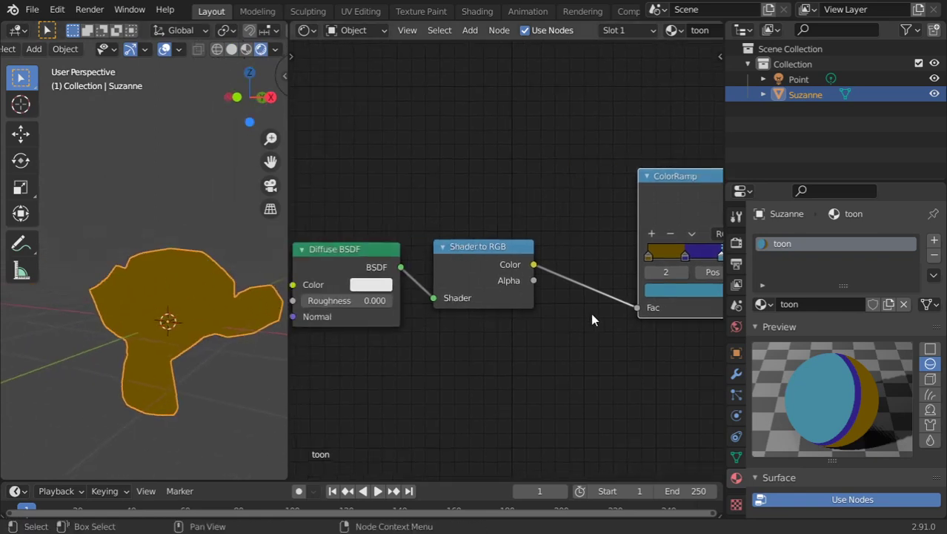
{"action": "middle_click_drag", "start_coordinate": [635, 321], "coordinate": [431, 338]}
{"action": "mouse_move", "coordinate": [582, 326]}
{"action": "middle_mouse_down"}
{"action": "mouse_move", "coordinate": [528, 321]}
{"action": "mouse_move", "coordinate": [516, 332]}
{"action": "mouse_move", "coordinate": [607, 299]}
{"action": "middle_mouse_up"}
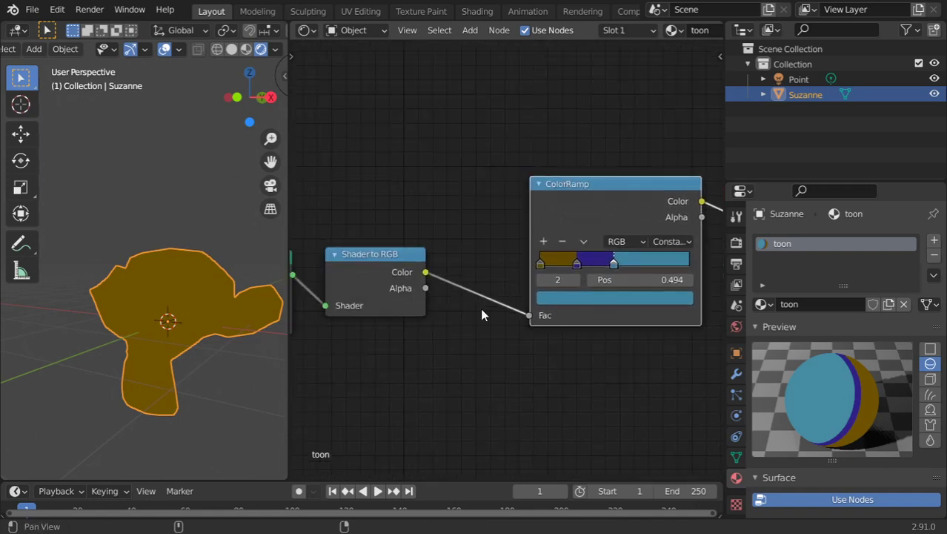
{"action": "middle_click_drag", "start_coordinate": [481, 315], "coordinate": [528, 307]}
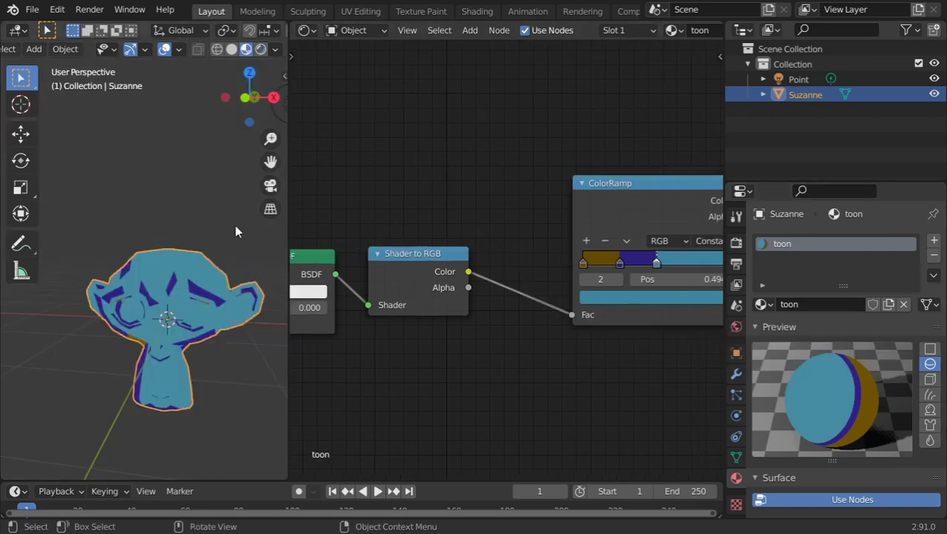
{"action": "middle_click_drag", "start_coordinate": [246, 176], "coordinate": [224, 201]}
{"action": "left_click", "coordinate": [256, 147]}
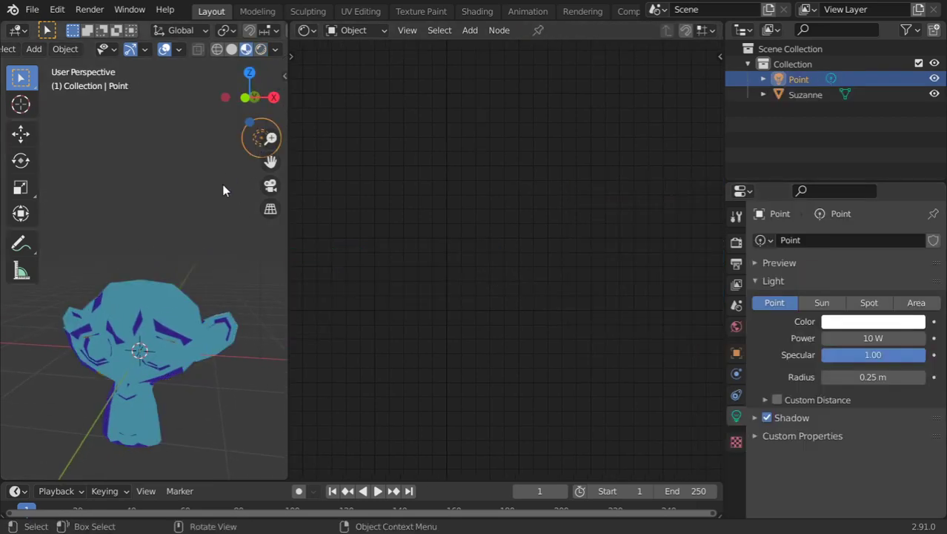
Step: Move the Point light further left and orbit to view Suzanne from the side
{"action": "key", "text": "g"}
{"action": "left_click", "coordinate": [61, 226]}
{"action": "key", "text": "g"}
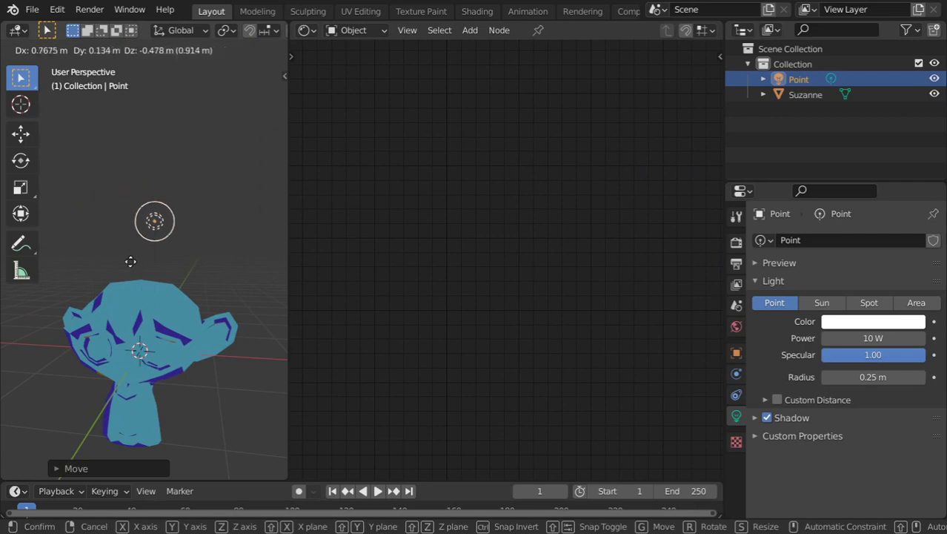
{"action": "key", "text": "Escape"}
{"action": "left_click", "coordinate": [153, 299]}
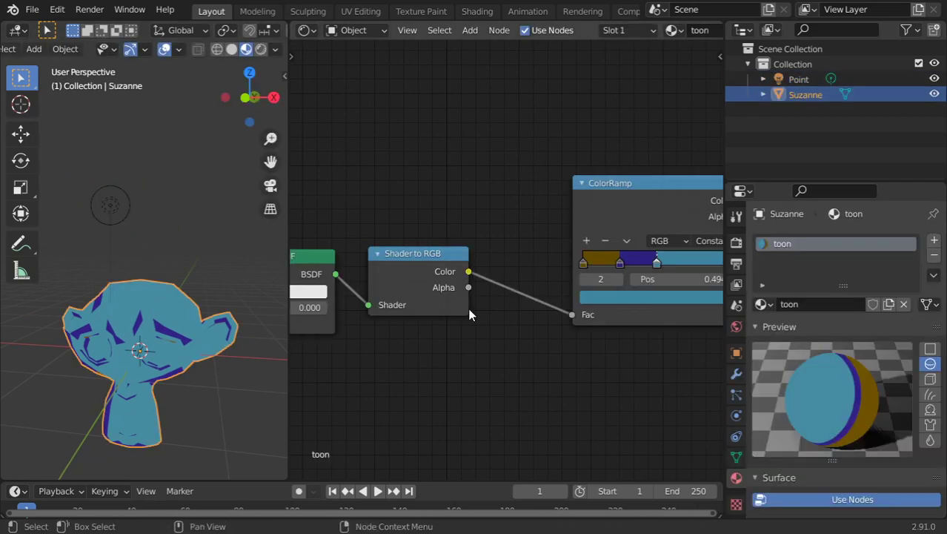
{"action": "mouse_move", "coordinate": [234, 292]}
{"action": "middle_mouse_down"}
{"action": "mouse_move", "coordinate": [154, 288]}
{"action": "mouse_move", "coordinate": [19, 310]}
{"action": "mouse_move", "coordinate": [59, 264]}
{"action": "middle_mouse_up"}
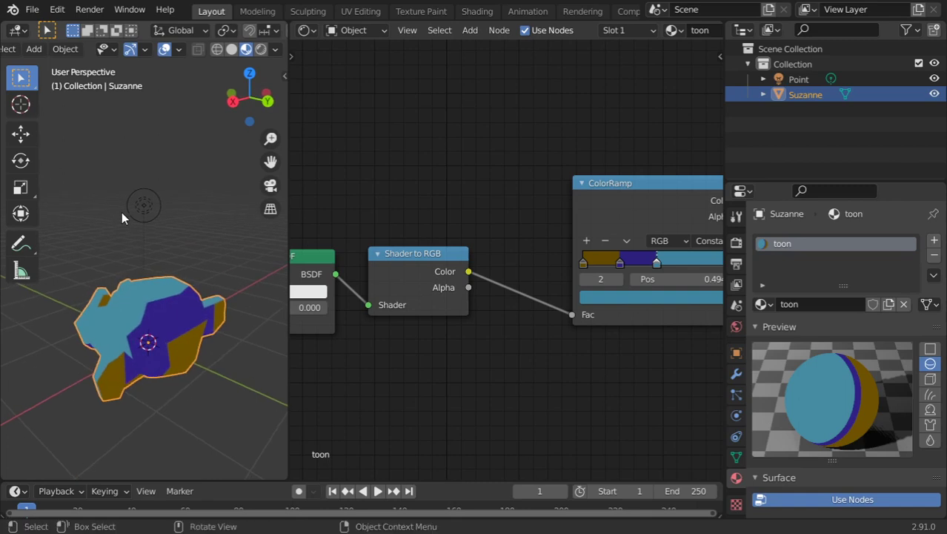
Step: Set the Point light's power to 400 W, then reselect Suzanne
{"action": "left_click", "coordinate": [141, 206]}
{"action": "left_click", "coordinate": [849, 338]}
{"action": "type", "text": "400"}
{"action": "key", "text": "Return"}
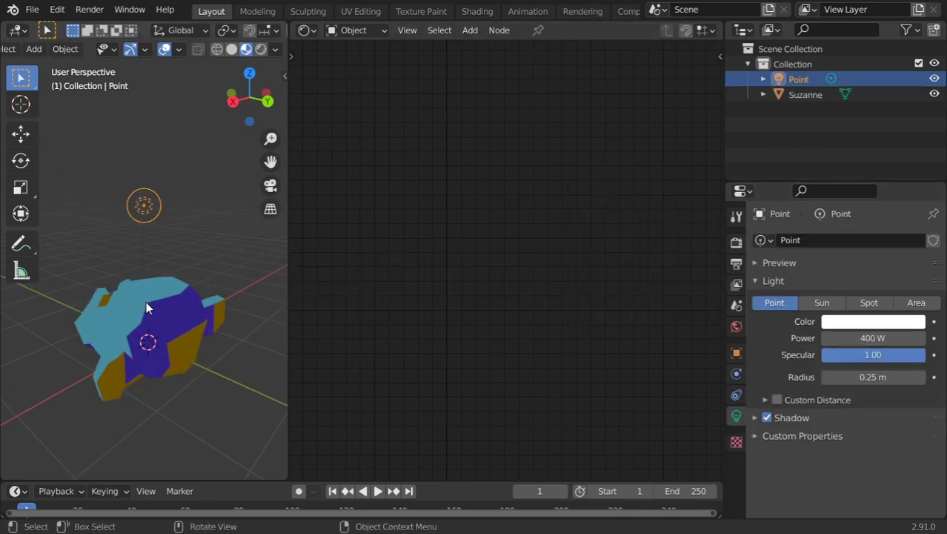
{"action": "left_click", "coordinate": [146, 309]}
Step: Reposition the ColorRamp node and slide its stops to about 0.37, 0.5 and 0.071
{"action": "middle_click_drag", "start_coordinate": [600, 344], "coordinate": [518, 347]}
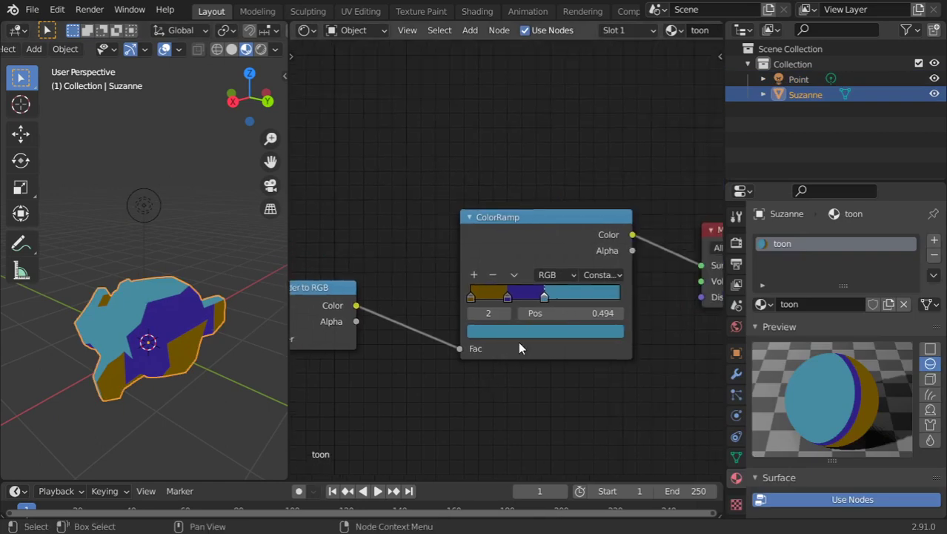
{"action": "middle_click_drag", "start_coordinate": [580, 322], "coordinate": [529, 319]}
{"action": "key", "text": "g"}
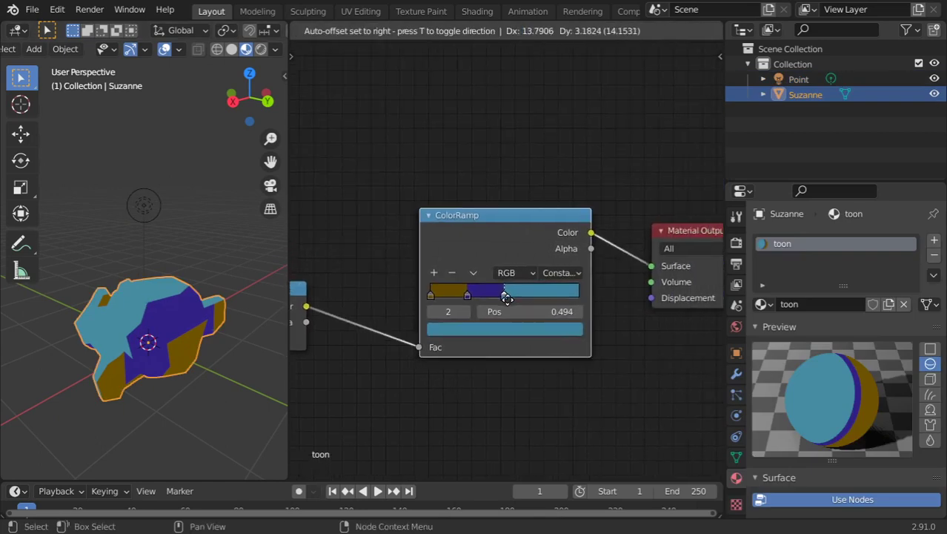
{"action": "left_click", "coordinate": [506, 297]}
{"action": "left_click_drag", "start_coordinate": [504, 295], "coordinate": [228, 315]}
{"action": "left_click", "coordinate": [473, 295]}
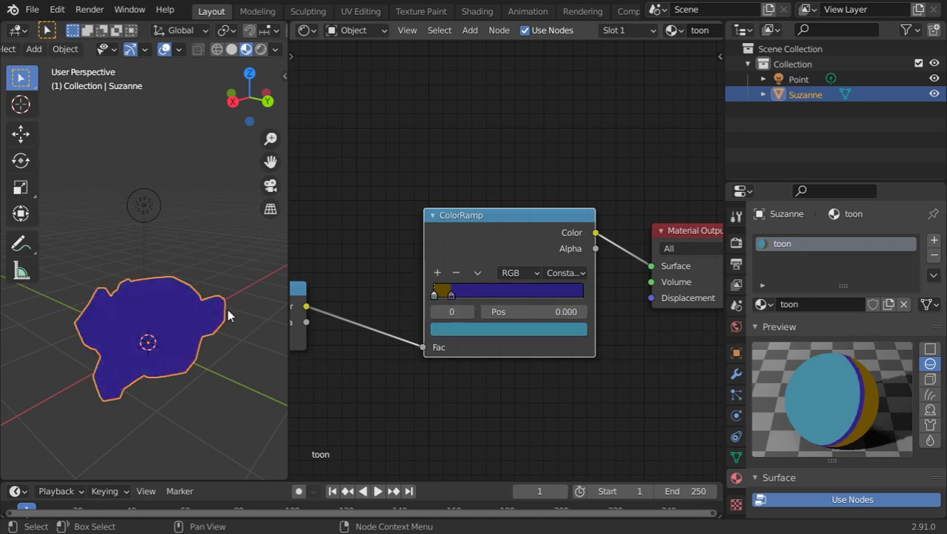
{"action": "middle_click_drag", "start_coordinate": [228, 315], "coordinate": [267, 264]}
{"action": "left_click_drag", "start_coordinate": [449, 293], "coordinate": [513, 289]}
{"action": "left_click_drag", "start_coordinate": [431, 294], "coordinate": [487, 292]}
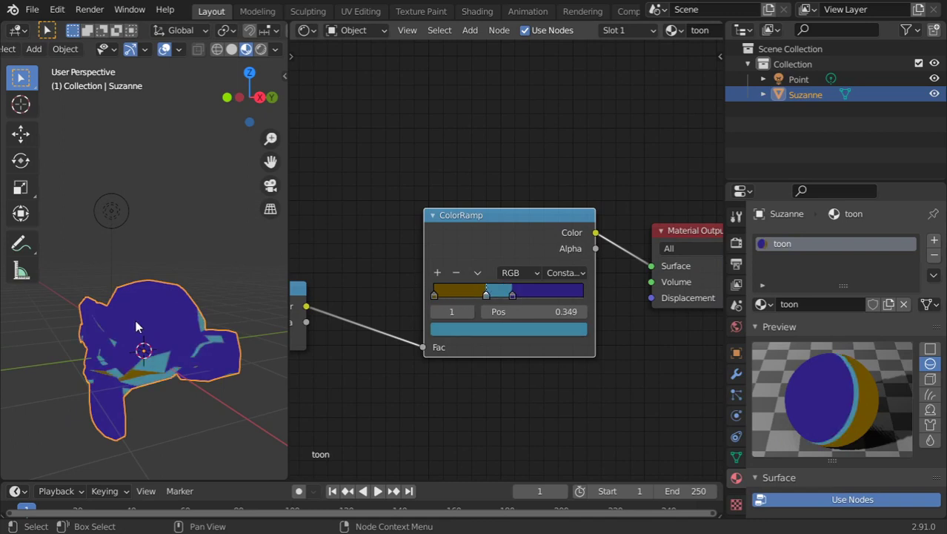
Step: Preview in Rendered shading, raise the point light higher, and slide a ramp stop to 0.083
{"action": "middle_click_drag", "start_coordinate": [135, 326], "coordinate": [218, 286]}
{"action": "left_click", "coordinate": [259, 52]}
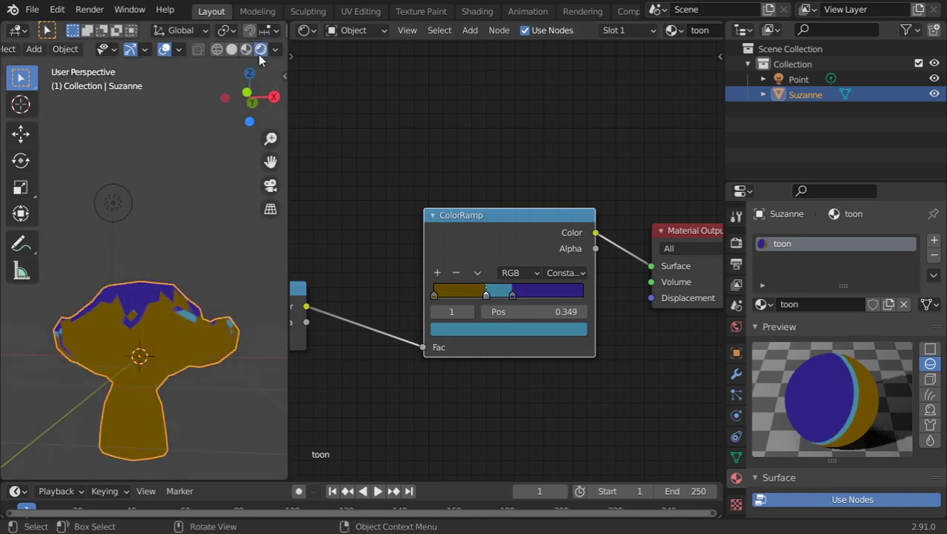
{"action": "middle_click_drag", "start_coordinate": [157, 331], "coordinate": [131, 335]}
{"action": "left_click", "coordinate": [108, 217]}
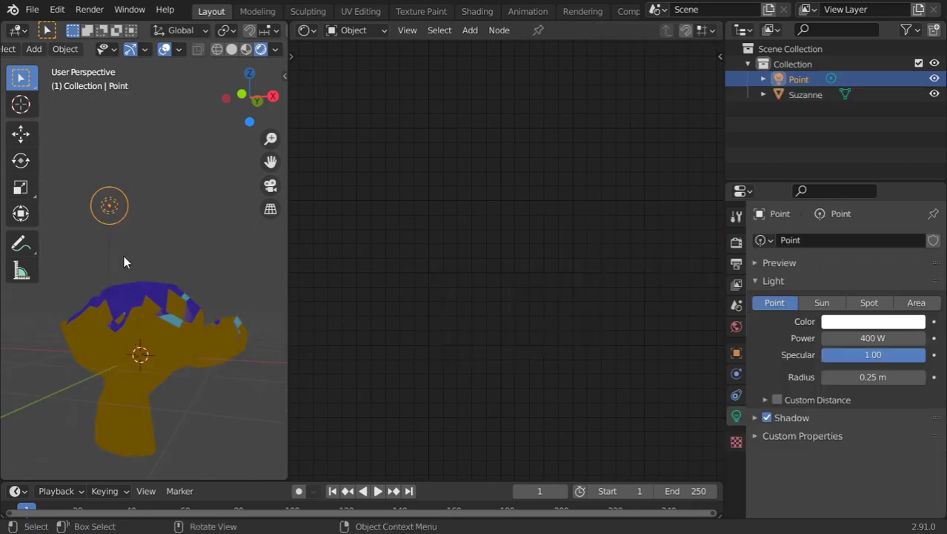
{"action": "key", "text": "g"}
{"action": "left_click", "coordinate": [143, 187]}
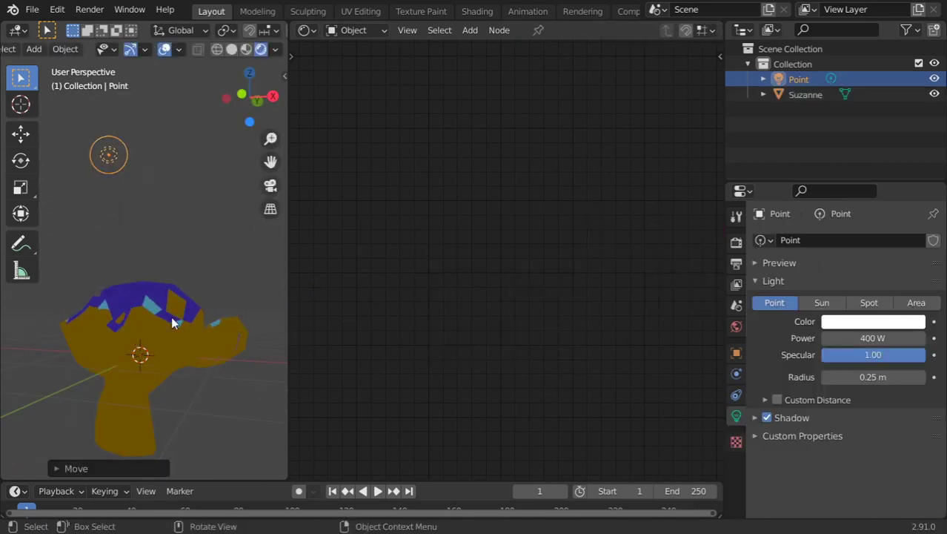
{"action": "left_click", "coordinate": [172, 323]}
{"action": "mouse_move", "coordinate": [480, 306]}
{"action": "left_mouse_down"}
{"action": "mouse_move", "coordinate": [447, 312]}
{"action": "mouse_move", "coordinate": [485, 297]}
{"action": "mouse_move", "coordinate": [526, 306]}
{"action": "left_mouse_up"}
Step: Change the active ColorRamp stop's colour to white
{"action": "left_click", "coordinate": [538, 331]}
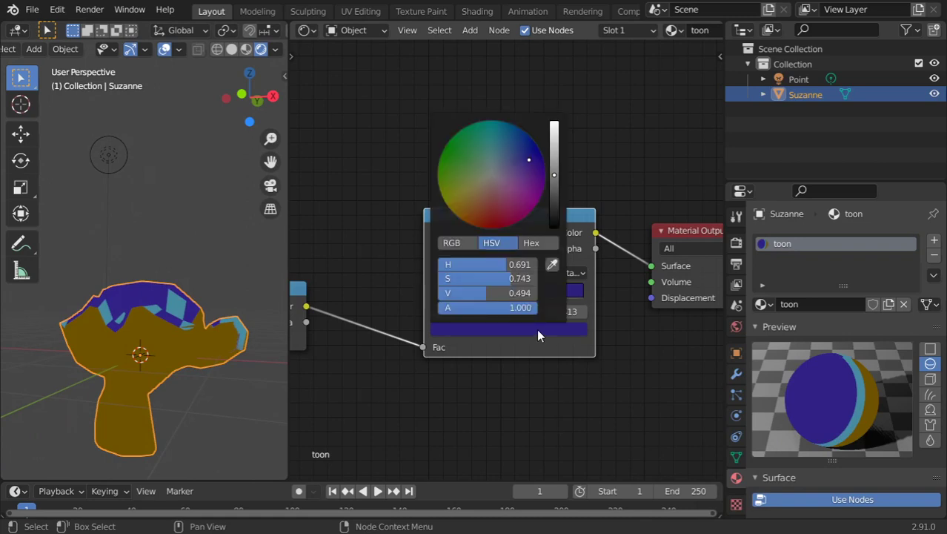
{"action": "left_click", "coordinate": [555, 223]}
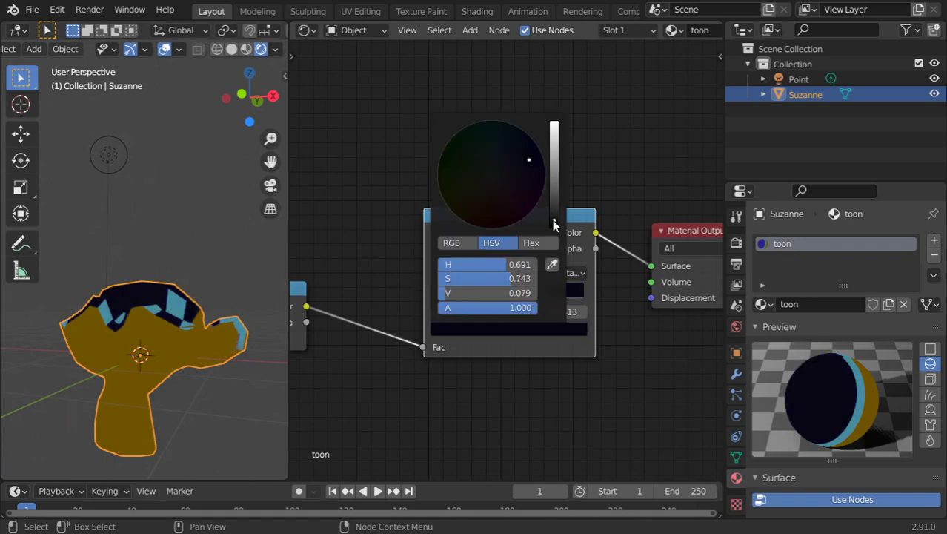
{"action": "left_click_drag", "start_coordinate": [552, 220], "coordinate": [554, 122]}
{"action": "left_click", "coordinate": [492, 174]}
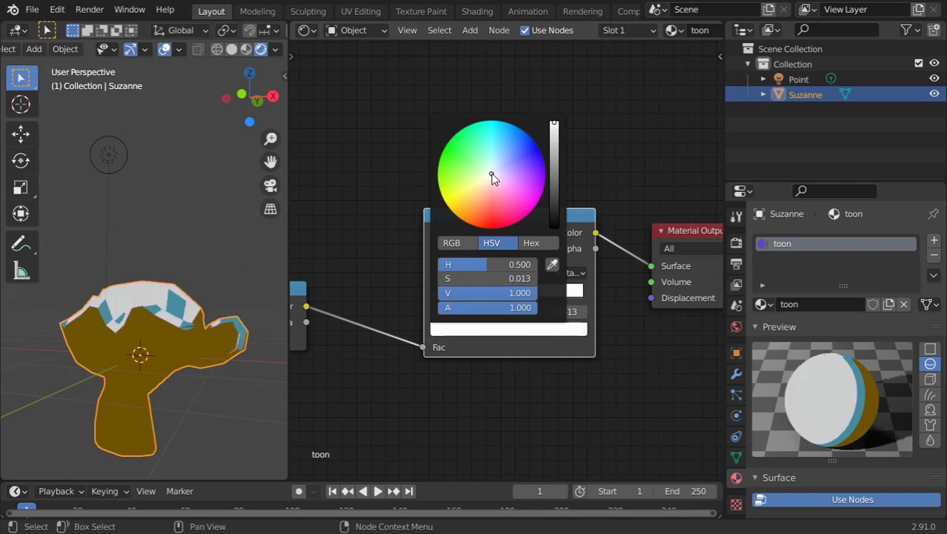
{"action": "left_click", "coordinate": [449, 295]}
Step: Make the first ramp stop dark blue, then select the point light
{"action": "left_click", "coordinate": [435, 295]}
{"action": "left_click", "coordinate": [445, 329]}
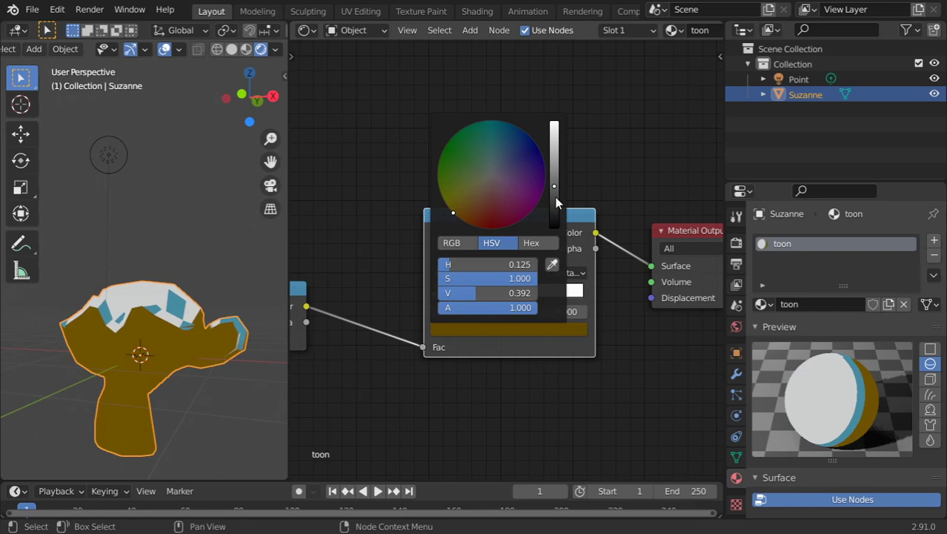
{"action": "left_click", "coordinate": [523, 142]}
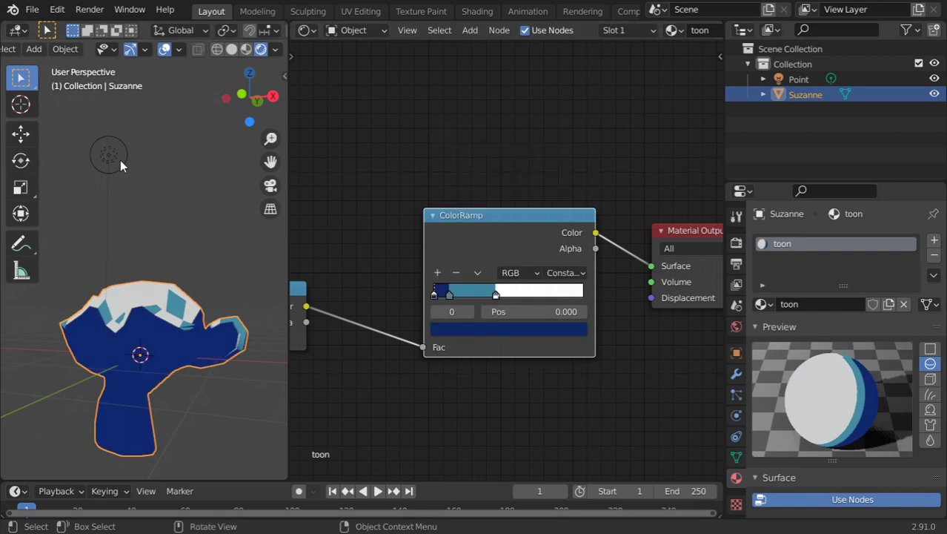
{"action": "left_click", "coordinate": [120, 161]}
Step: Move the point light down to Suzanne's lower left and zoom out to see both
{"action": "key", "text": "g"}
{"action": "left_click", "coordinate": [193, 172]}
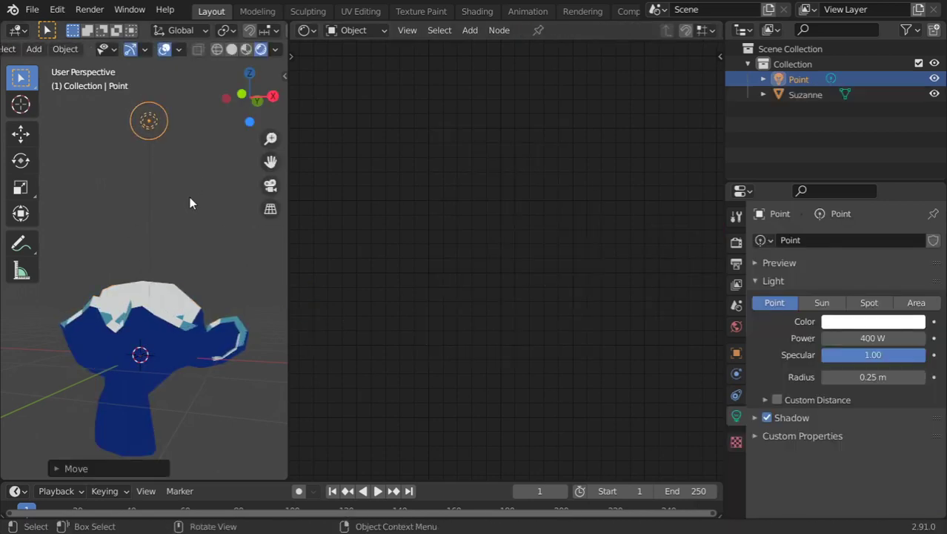
{"action": "key", "text": "g"}
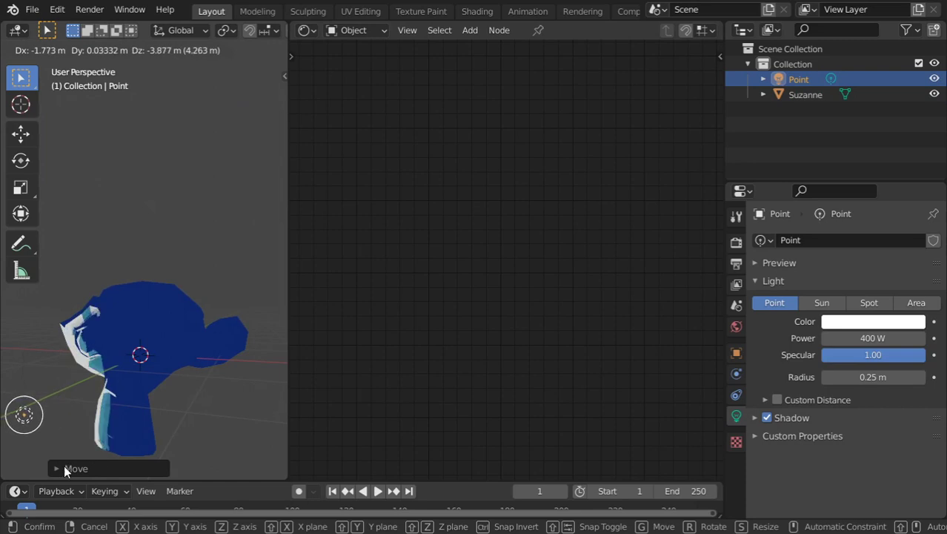
{"action": "left_click", "coordinate": [64, 467]}
{"action": "middle_click_drag", "start_coordinate": [248, 363], "coordinate": [200, 362]}
{"action": "scroll", "coordinate": [200, 361], "scroll_direction": "down", "scroll_amount": 3}
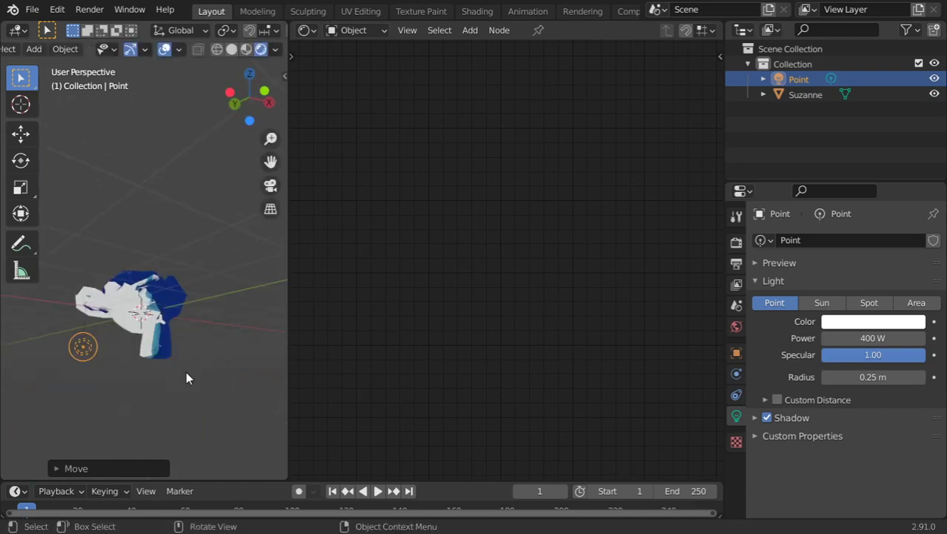
Step: In front orthographic view, shift the point light to Suzanne's right
{"action": "key", "text": "KP_1"}
{"action": "key", "text": "g"}
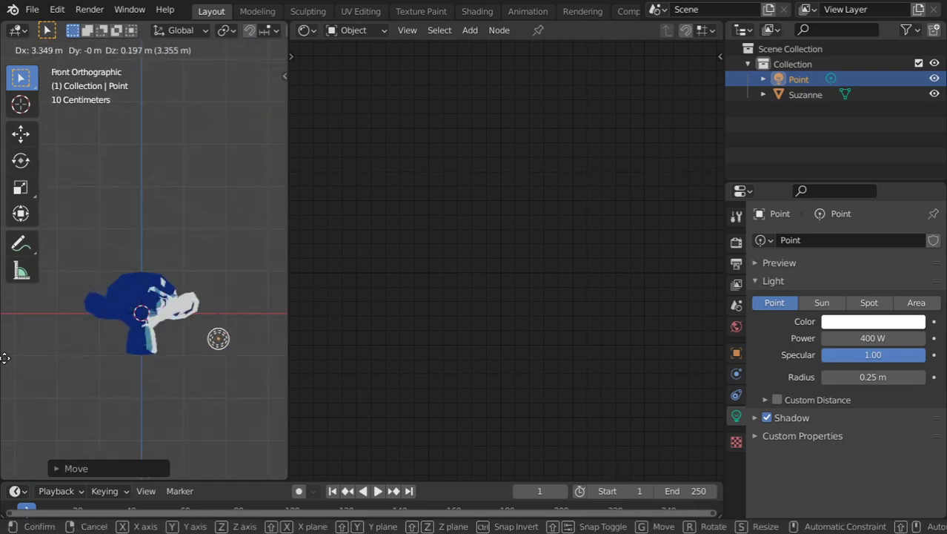
{"action": "left_click", "coordinate": [169, 323]}
{"action": "mouse_move", "coordinate": [211, 334]}
{"action": "middle_mouse_down"}
{"action": "mouse_move", "coordinate": [104, 322]}
{"action": "mouse_move", "coordinate": [143, 274]}
{"action": "mouse_move", "coordinate": [154, 277]}
{"action": "middle_mouse_up"}
Step: Select Suzanne and pan her material nodes to check the colour ramp's interpolation mode
{"action": "left_click", "coordinate": [153, 279]}
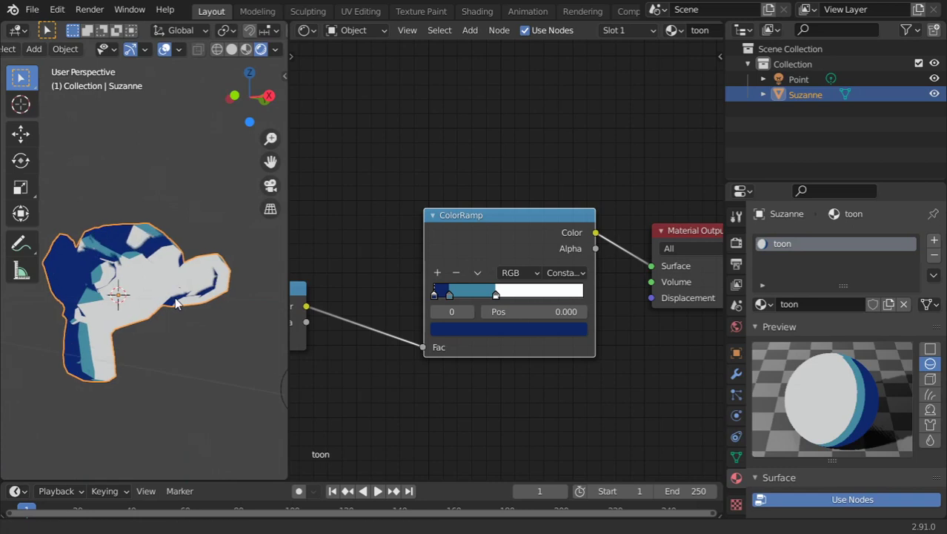
{"action": "middle_click_drag", "start_coordinate": [372, 355], "coordinate": [585, 352]}
{"action": "middle_click_drag", "start_coordinate": [536, 312], "coordinate": [426, 296]}
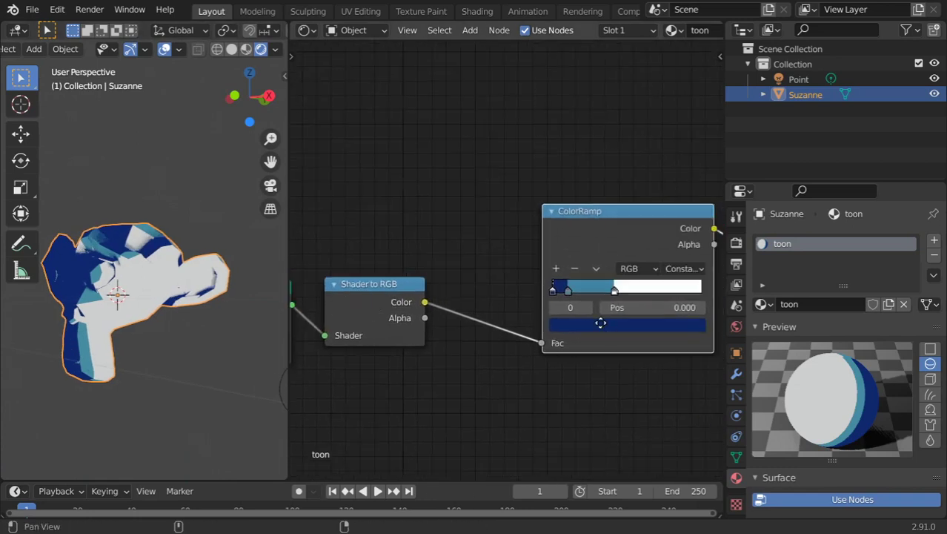
{"action": "middle_click_drag", "start_coordinate": [597, 317], "coordinate": [543, 301]}
{"action": "left_click", "coordinate": [572, 284]}
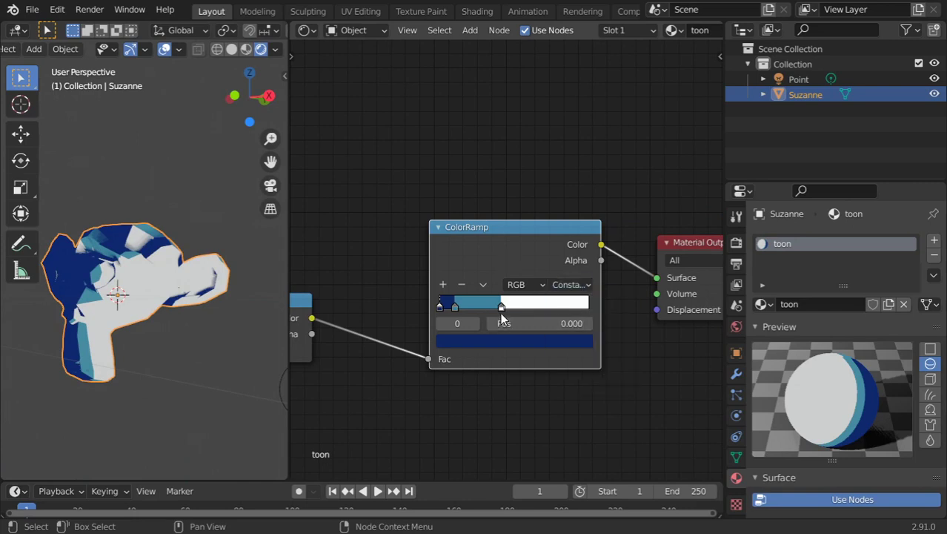
Step: Reselect the point light and place it above and beside Suzanne
{"action": "mouse_move", "coordinate": [147, 307]}
{"action": "middle_mouse_down"}
{"action": "mouse_move", "coordinate": [214, 305]}
{"action": "mouse_move", "coordinate": [184, 345]}
{"action": "mouse_move", "coordinate": [180, 387]}
{"action": "middle_mouse_up"}
{"action": "left_click", "coordinate": [239, 406]}
{"action": "key", "text": "g"}
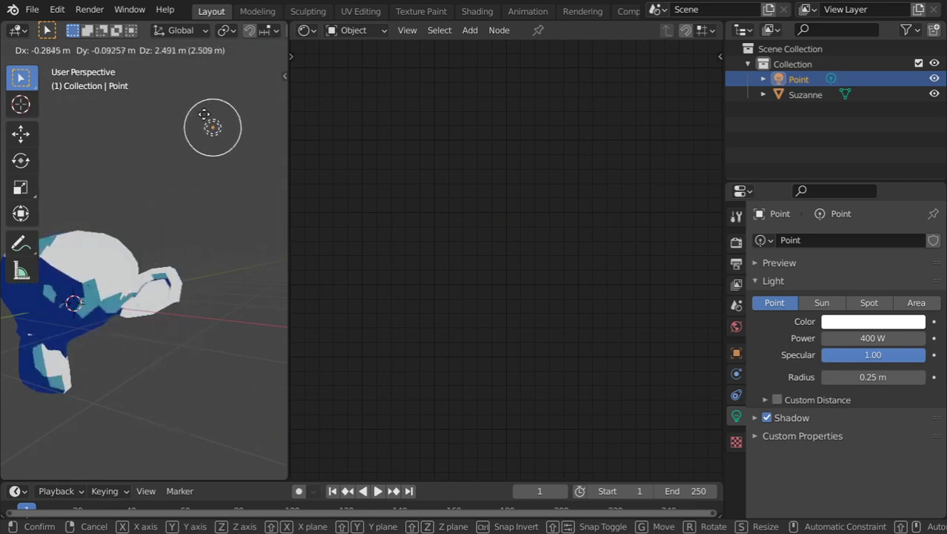
{"action": "left_click", "coordinate": [206, 137]}
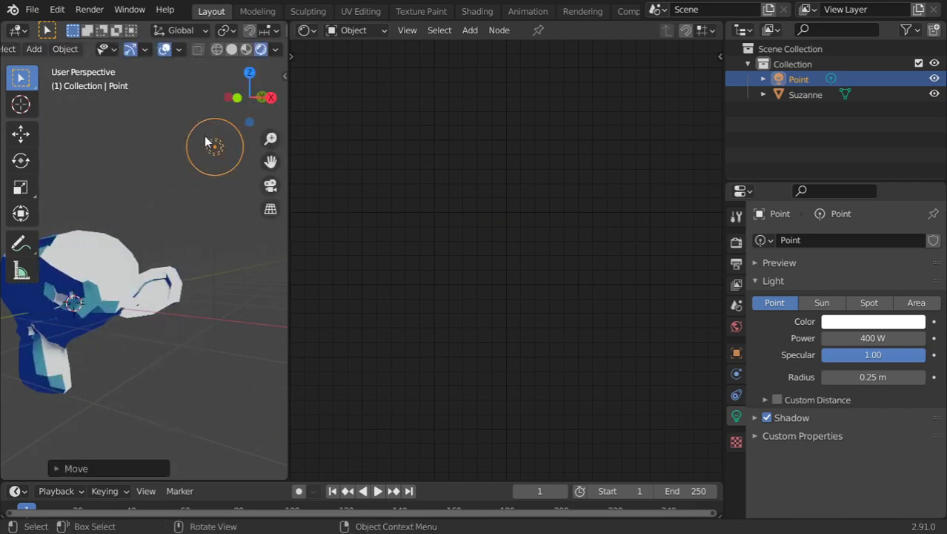